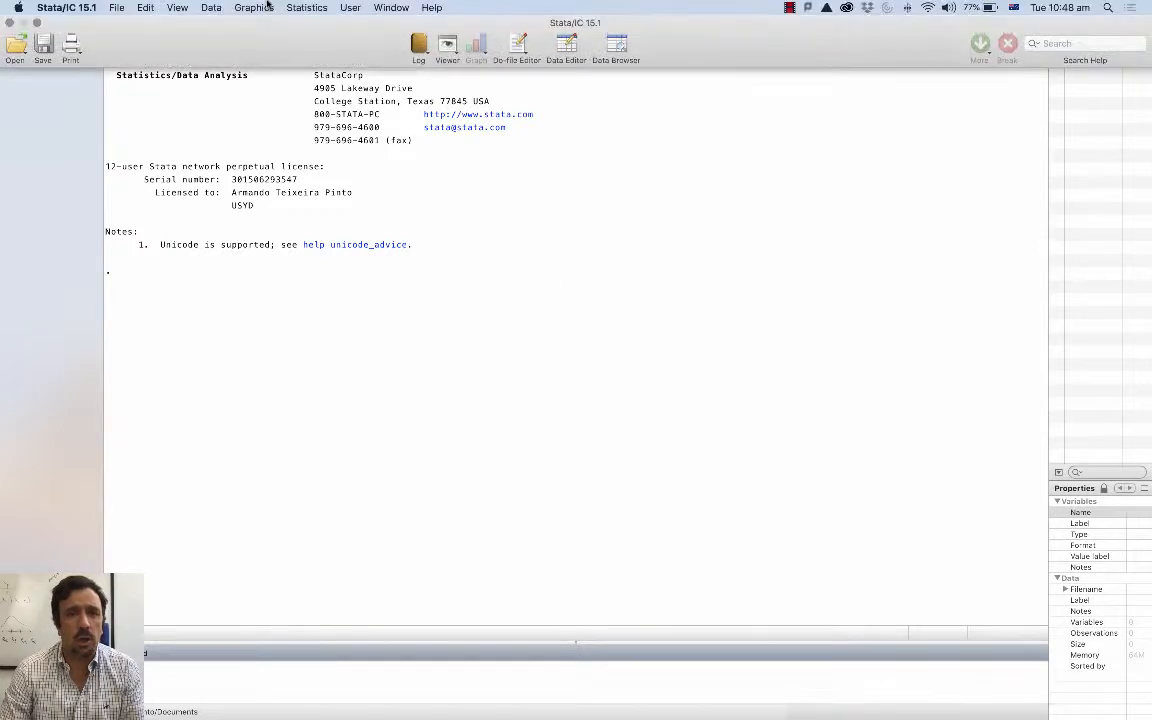
left_click(247, 7)
mouse_move(300, 9)
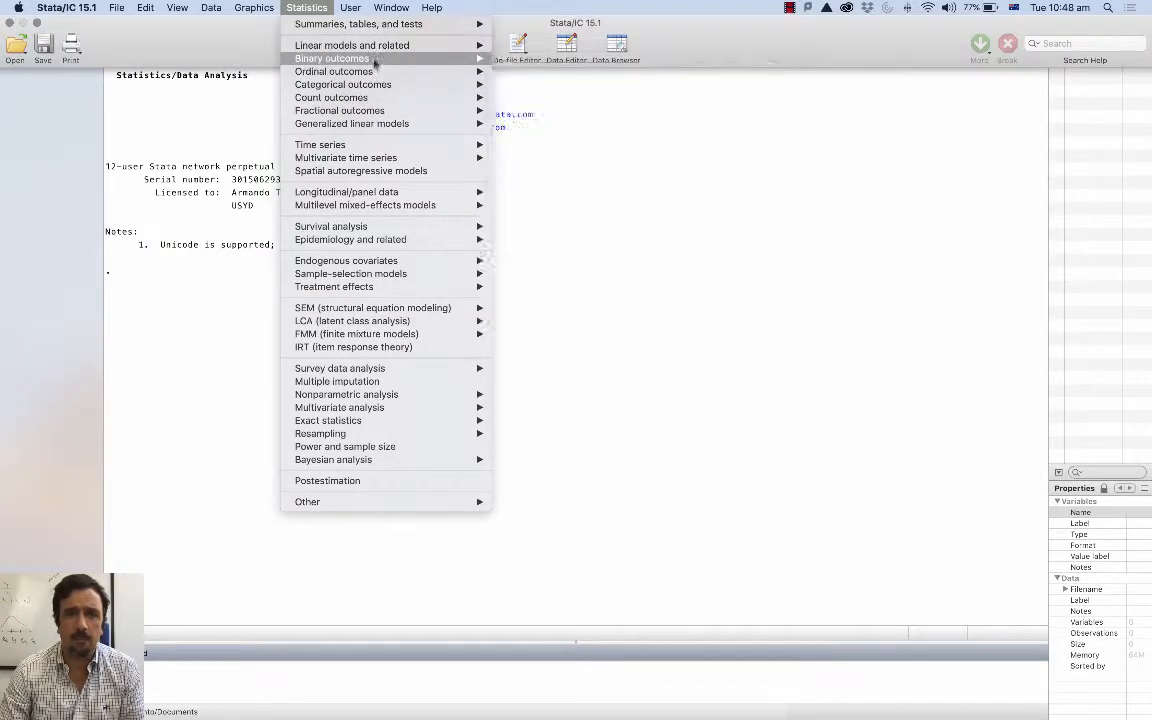
mouse_move(378, 57)
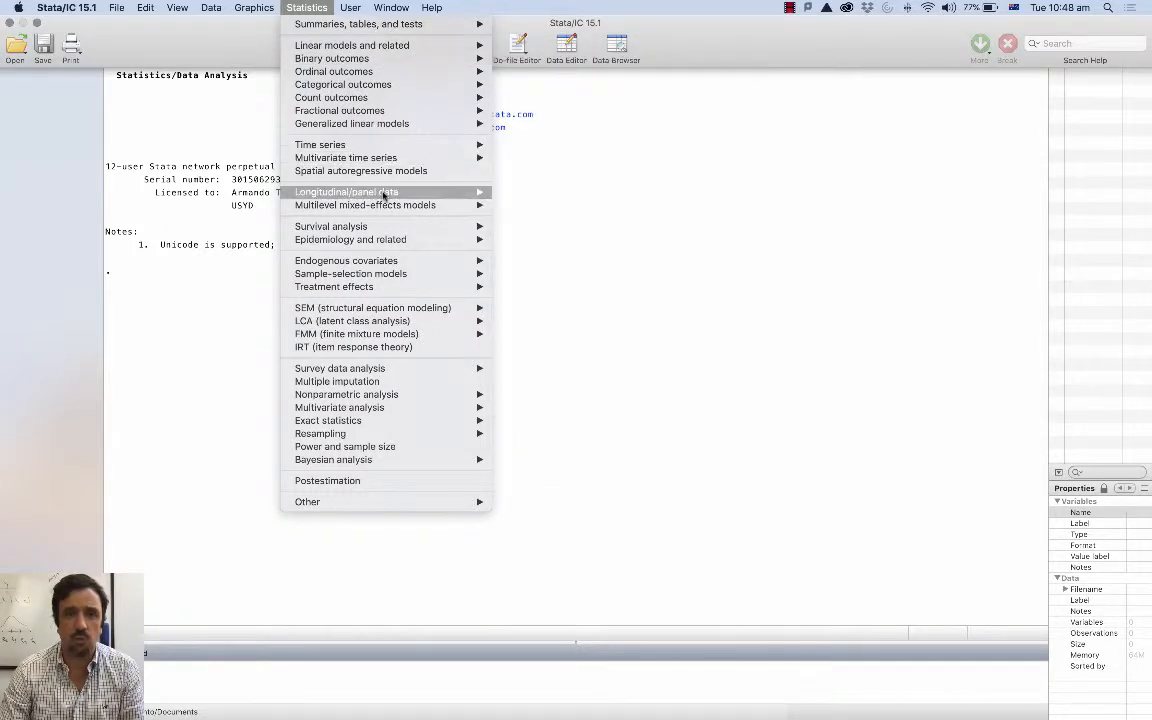
mouse_move(378, 209)
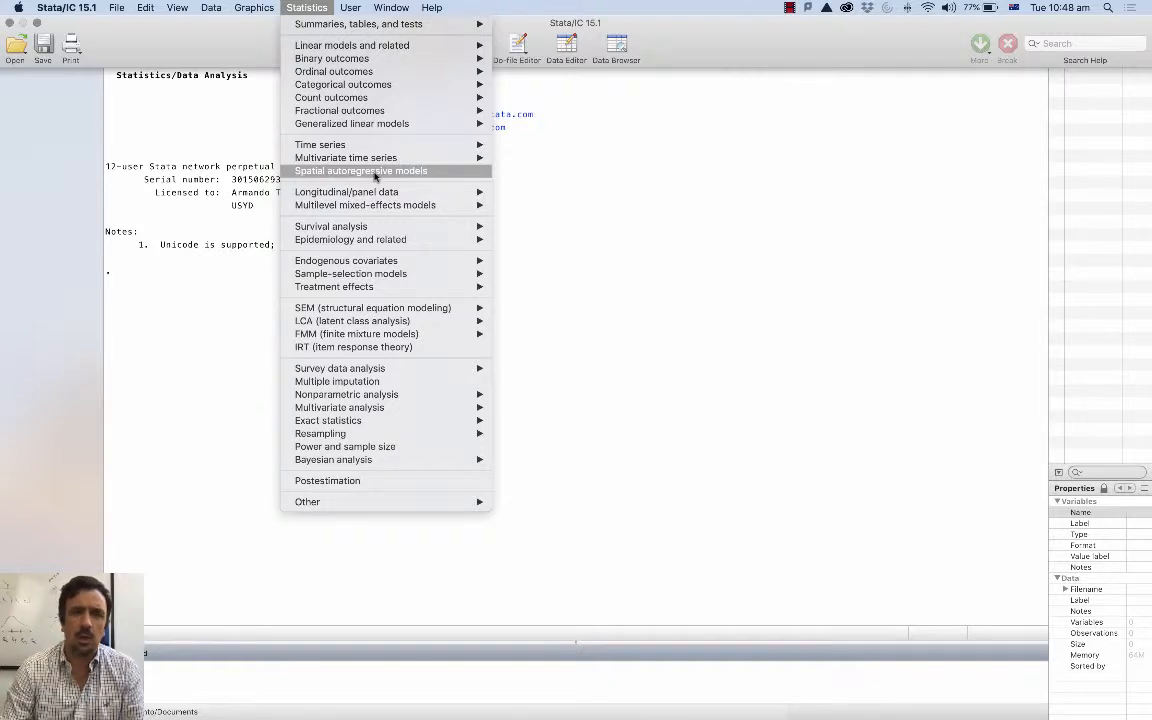
left_click(548, 186)
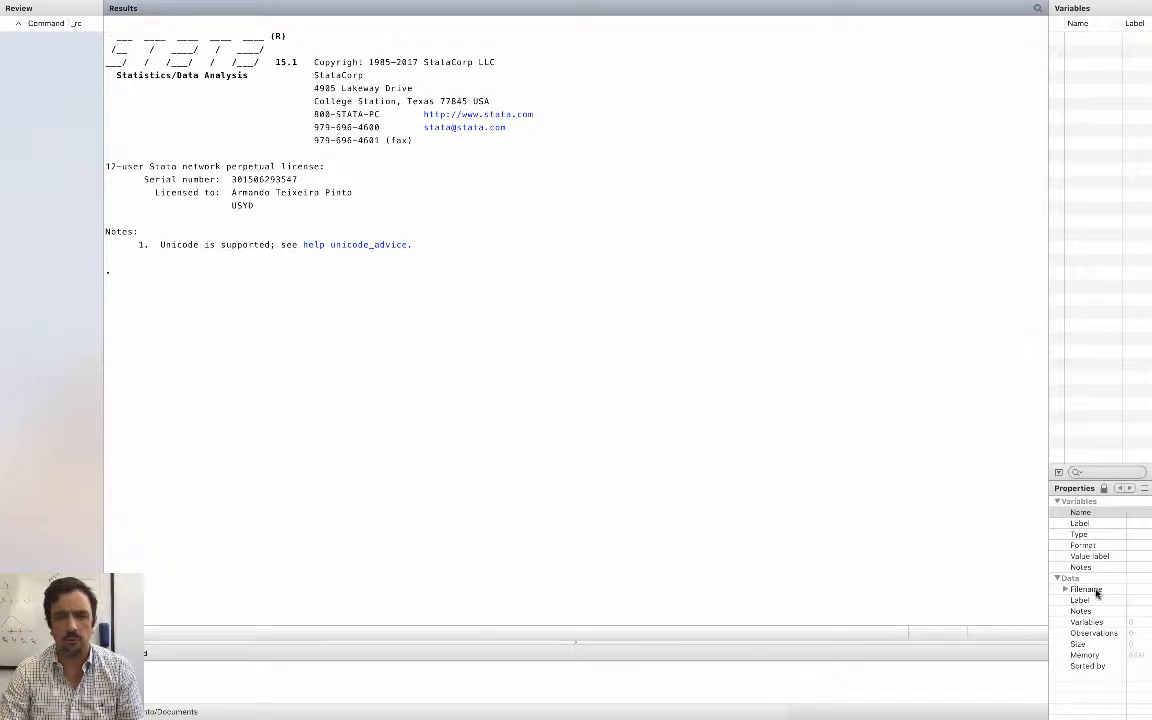
left_click(365, 668)
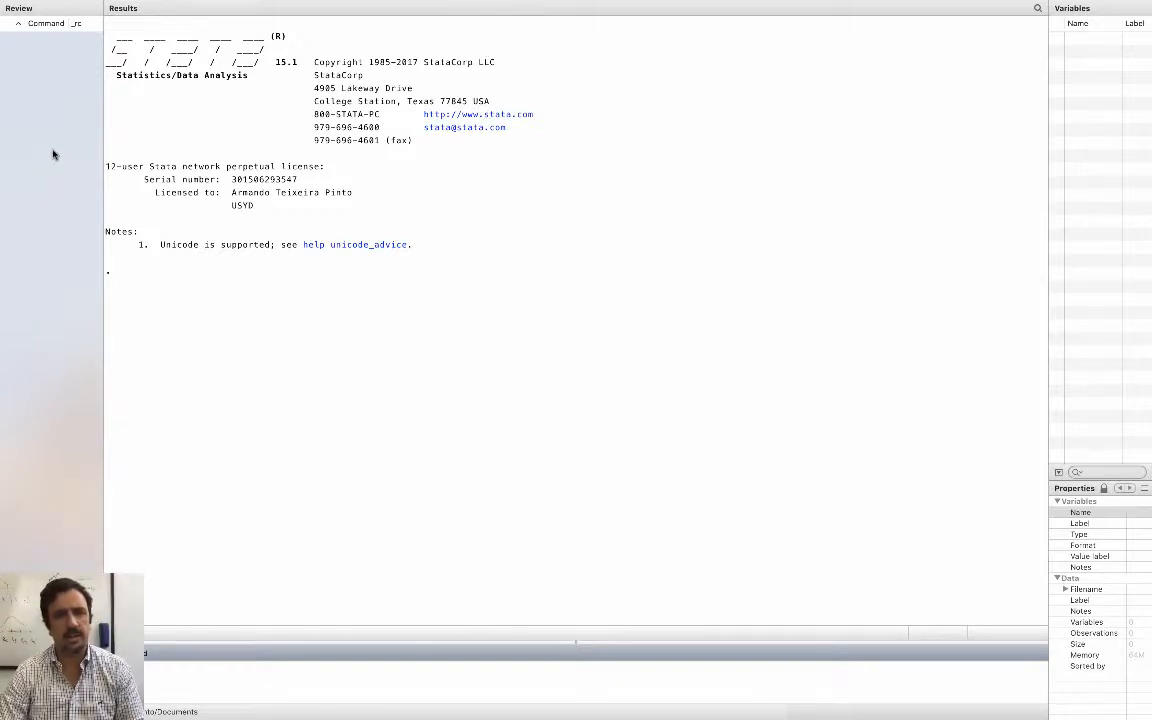
Import bmd_restricted.csv from the Datasets folder as delimited text data, checking the preview columns and keeping the default import settings
mouse_move(80, 5)
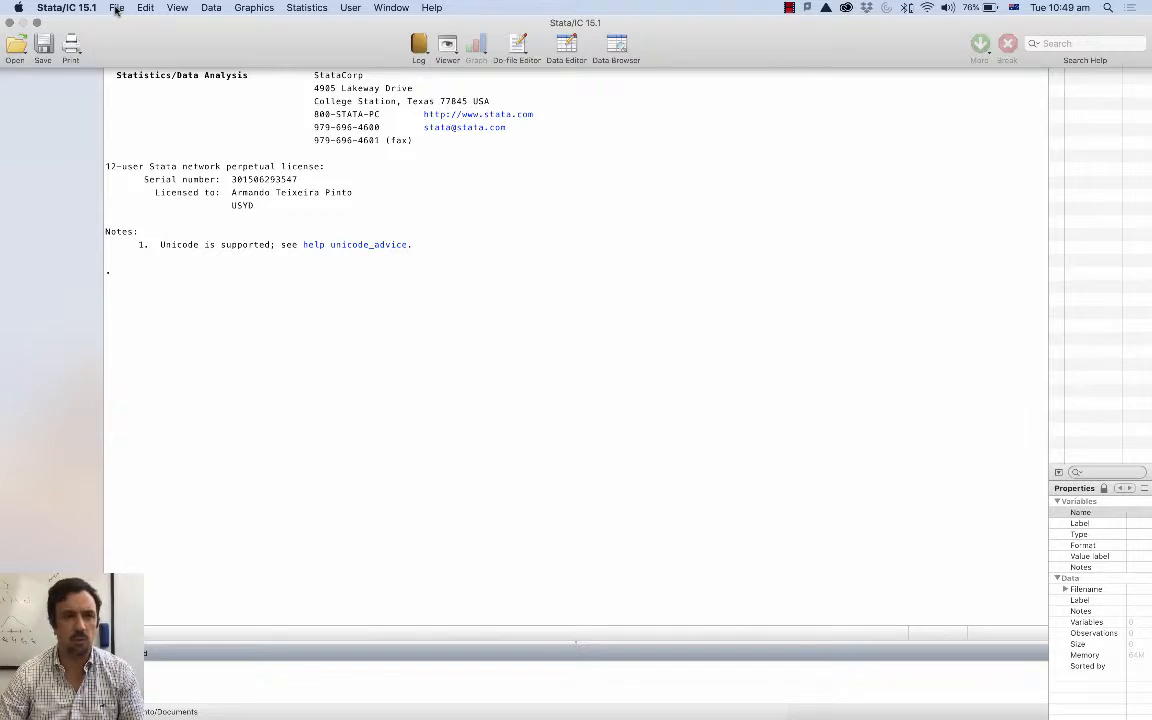
left_click(116, 8)
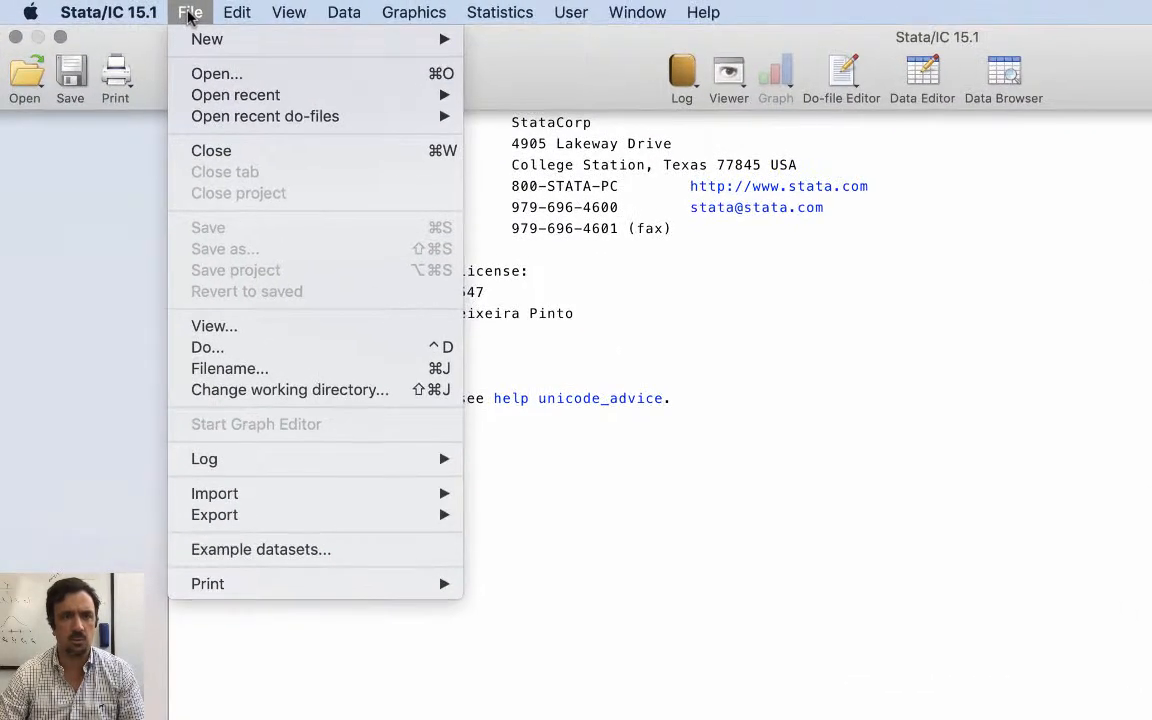
mouse_move(308, 490)
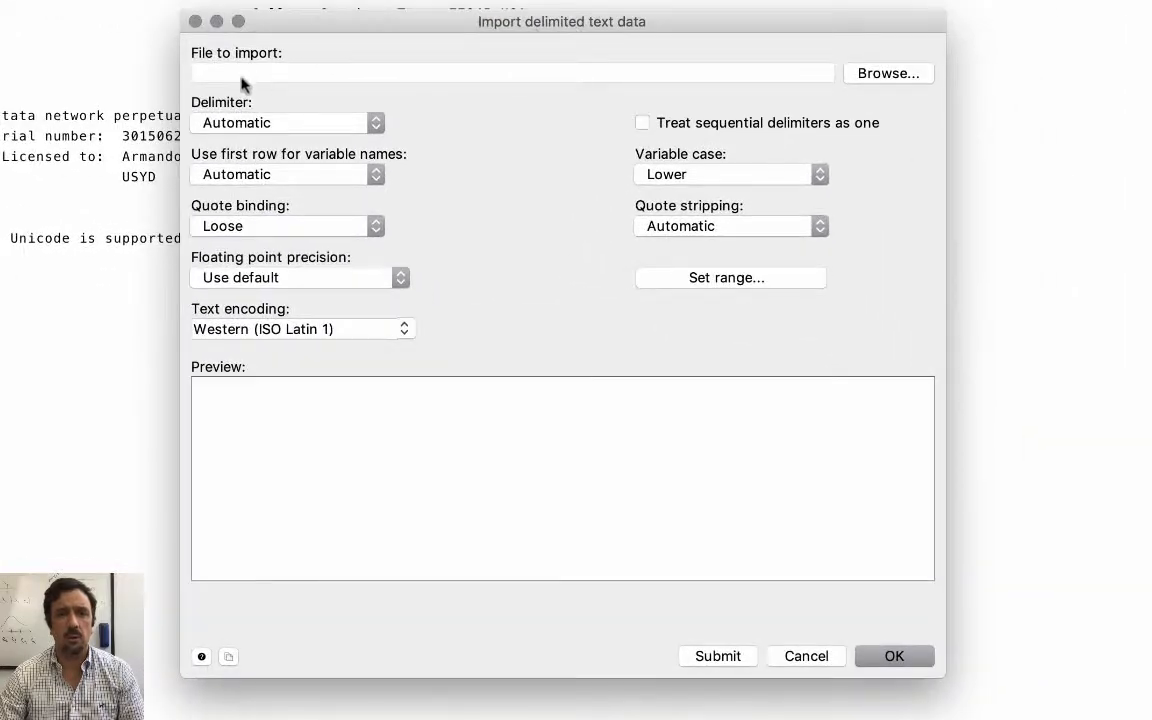
left_click(880, 79)
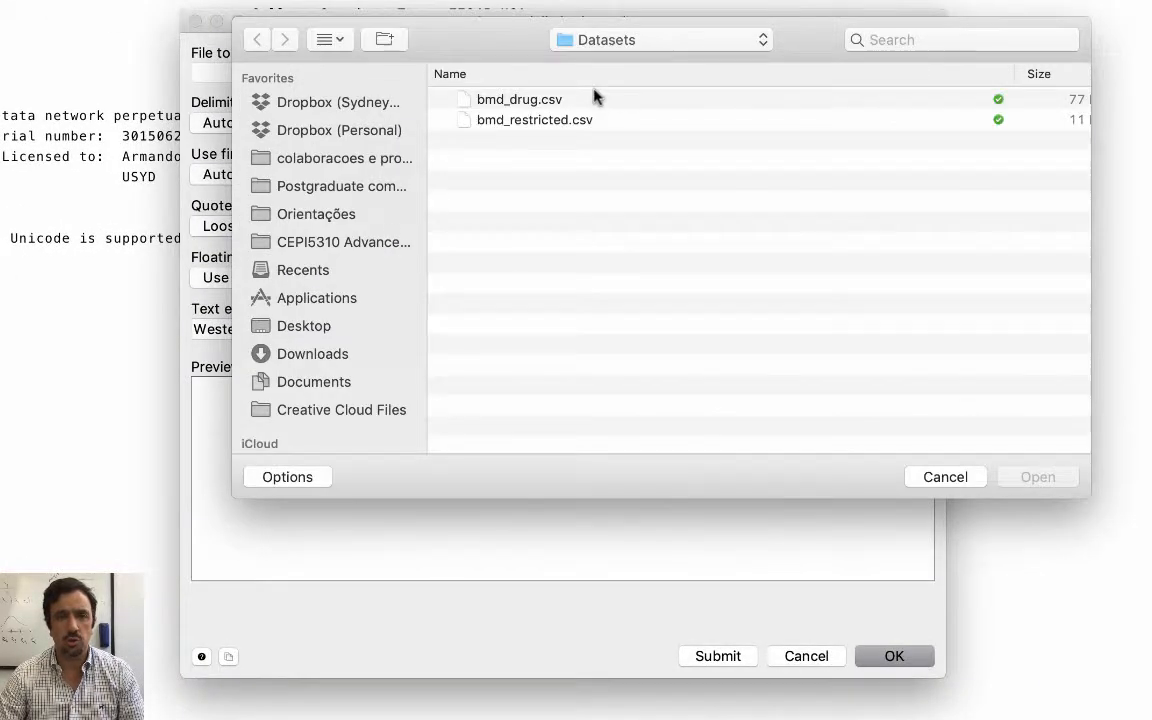
left_click(541, 121)
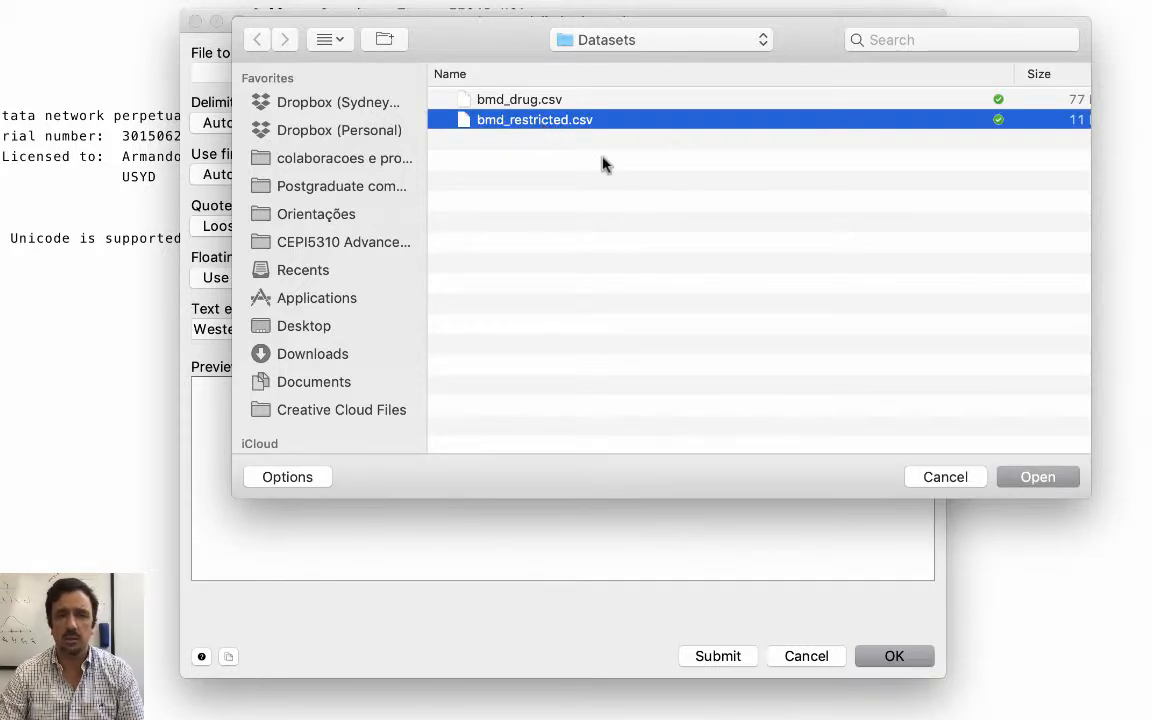
left_click(1037, 478)
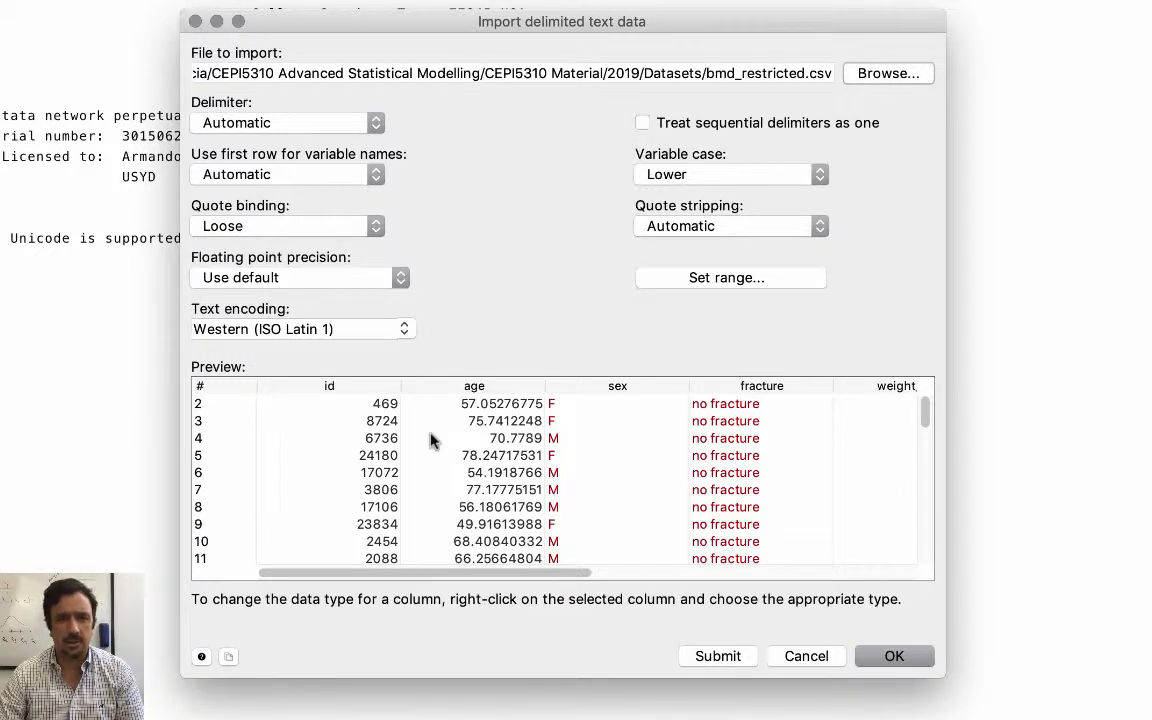
left_click_drag(445, 573, 436, 608)
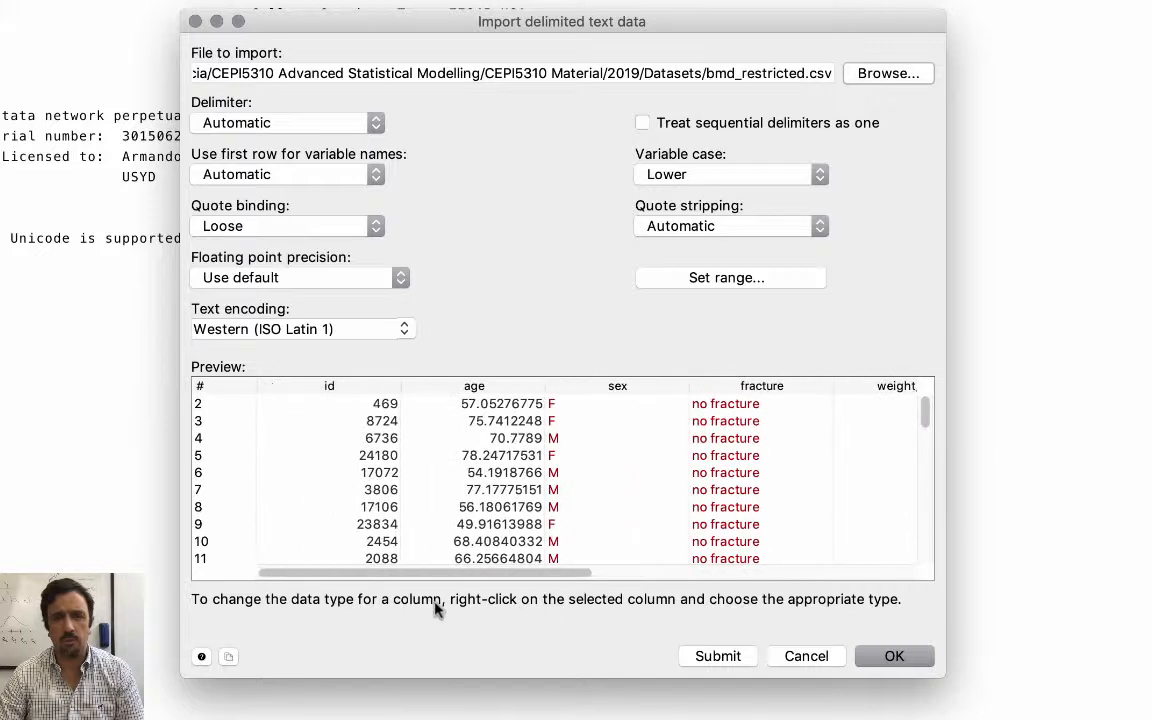
left_click_drag(563, 572, 900, 573)
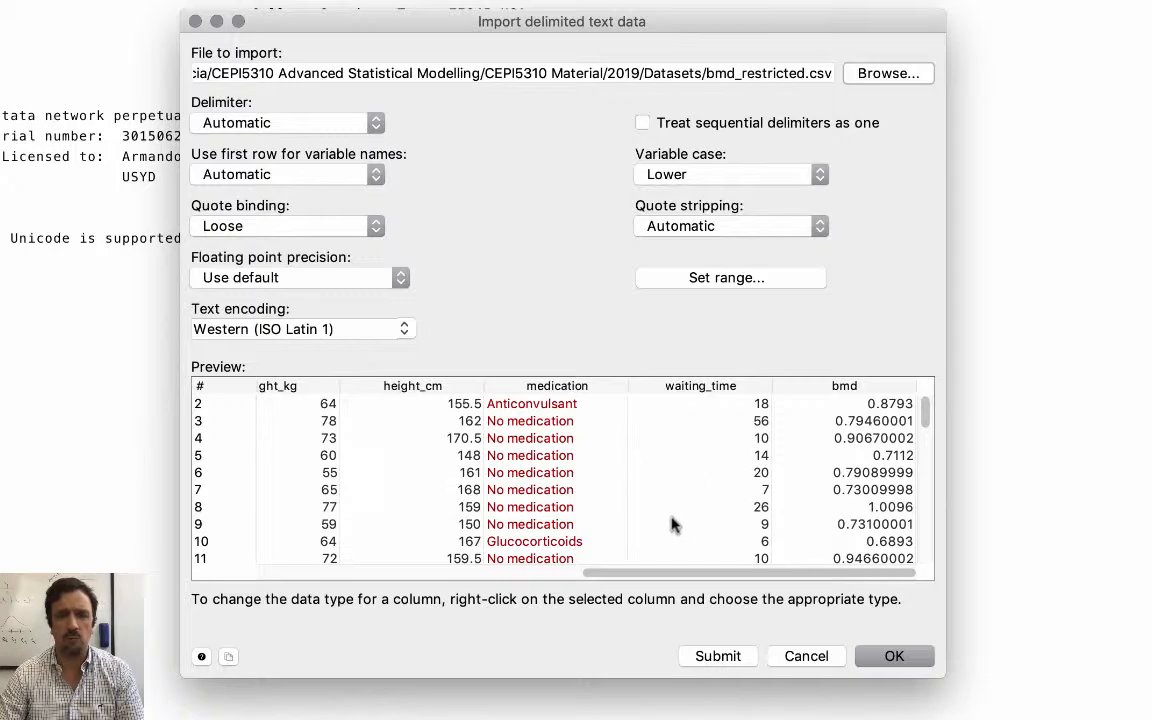
left_click(894, 658)
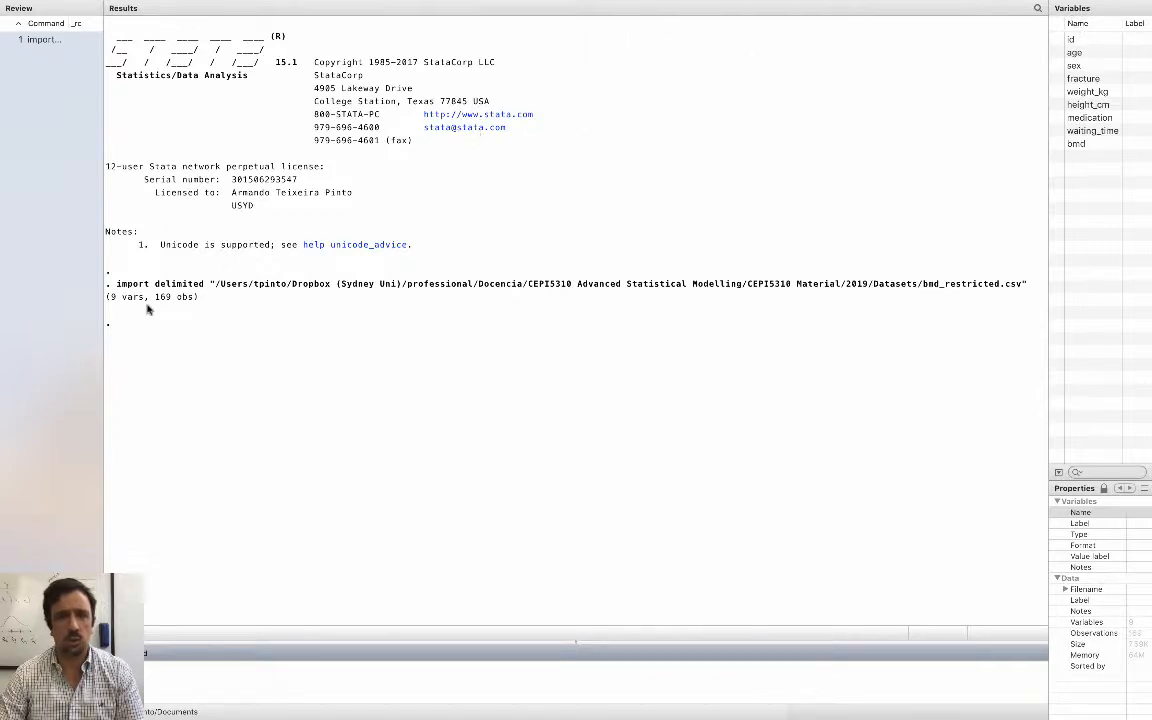
Highlight the import delimited command in the results and view the imported dataset in the Data Browser
left_click_drag(120, 282, 204, 287)
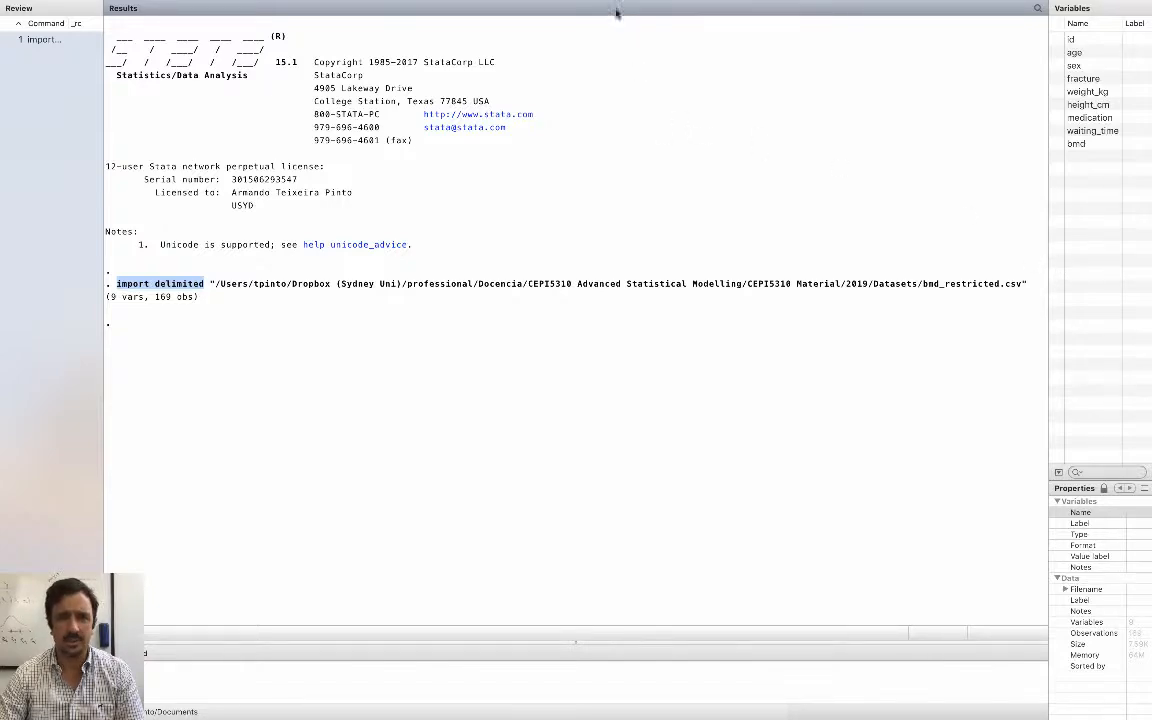
mouse_move(615, 5)
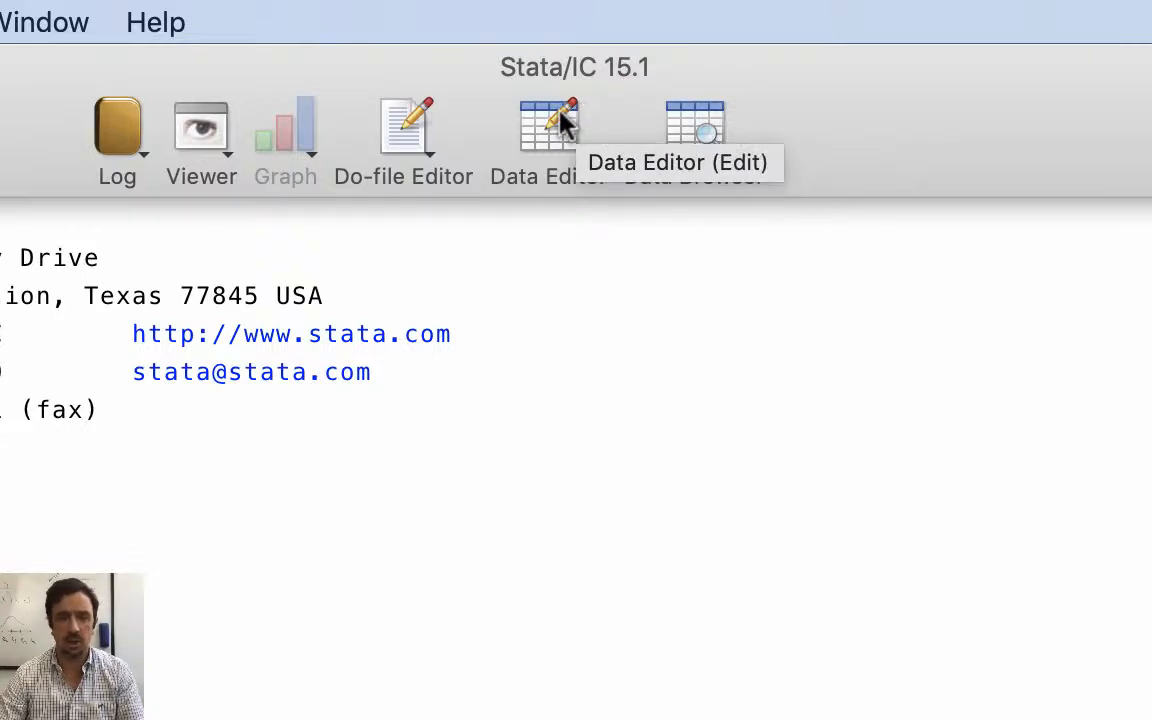
left_click(704, 122)
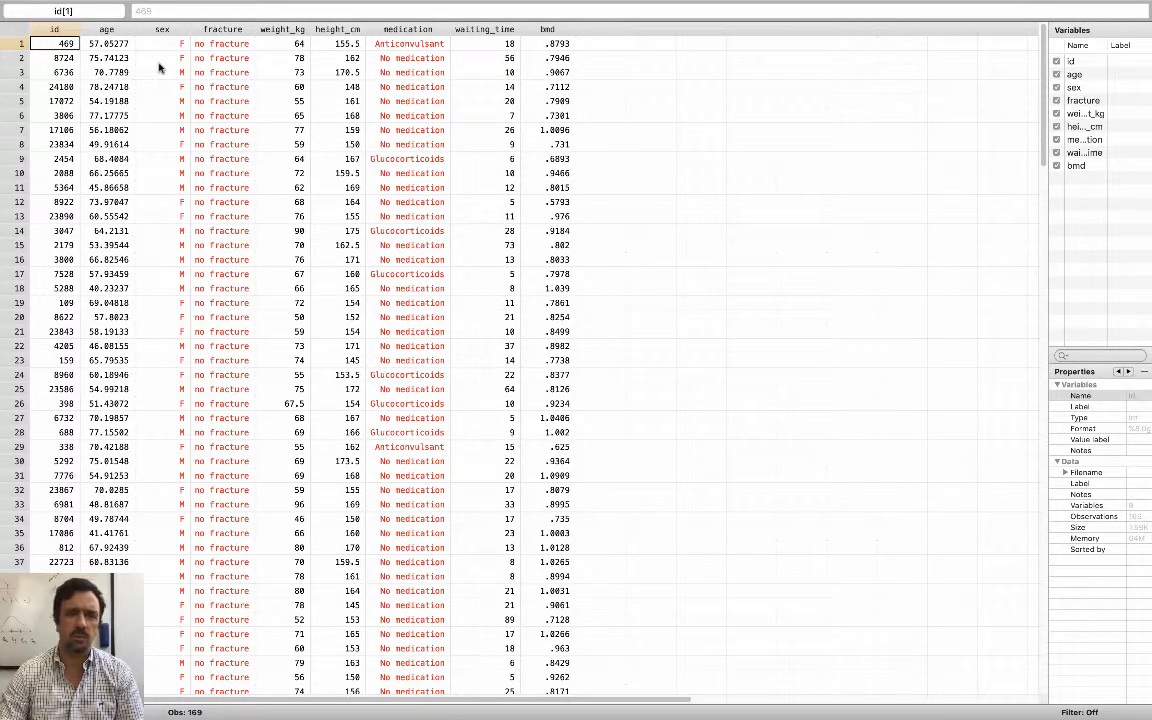
key("ctrl+Left")
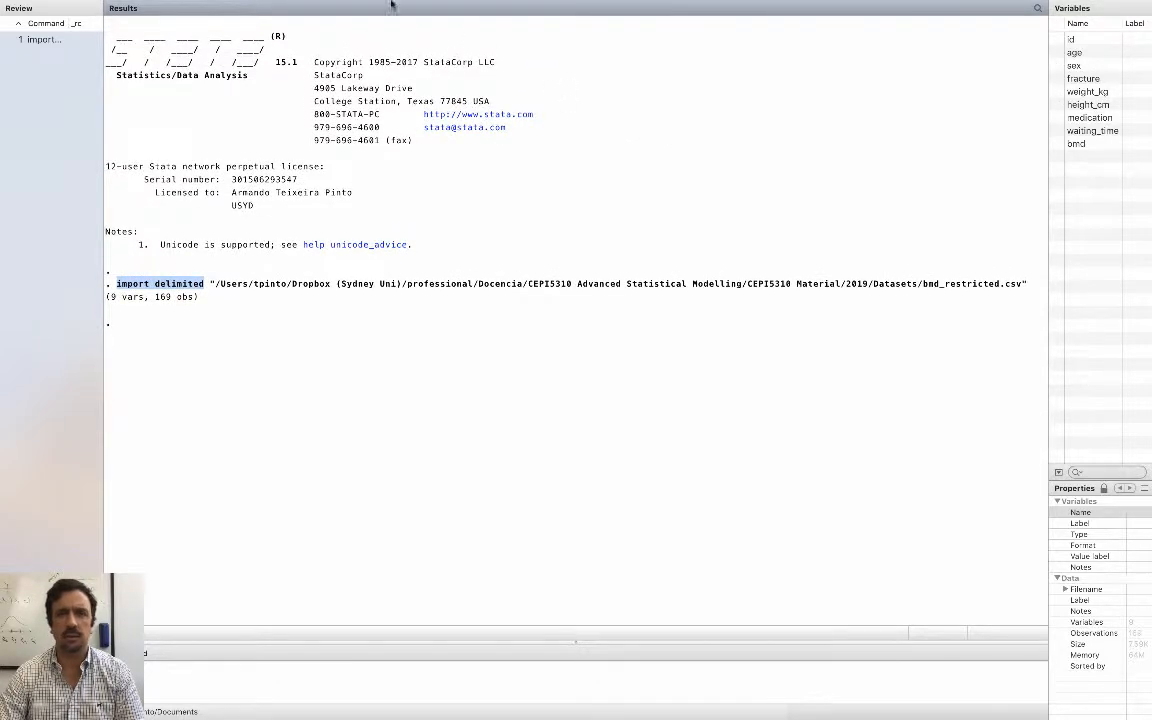
Estimate the means of the variables age and height_cm using the summary and descriptive statistics dialog
mouse_move(391, 5)
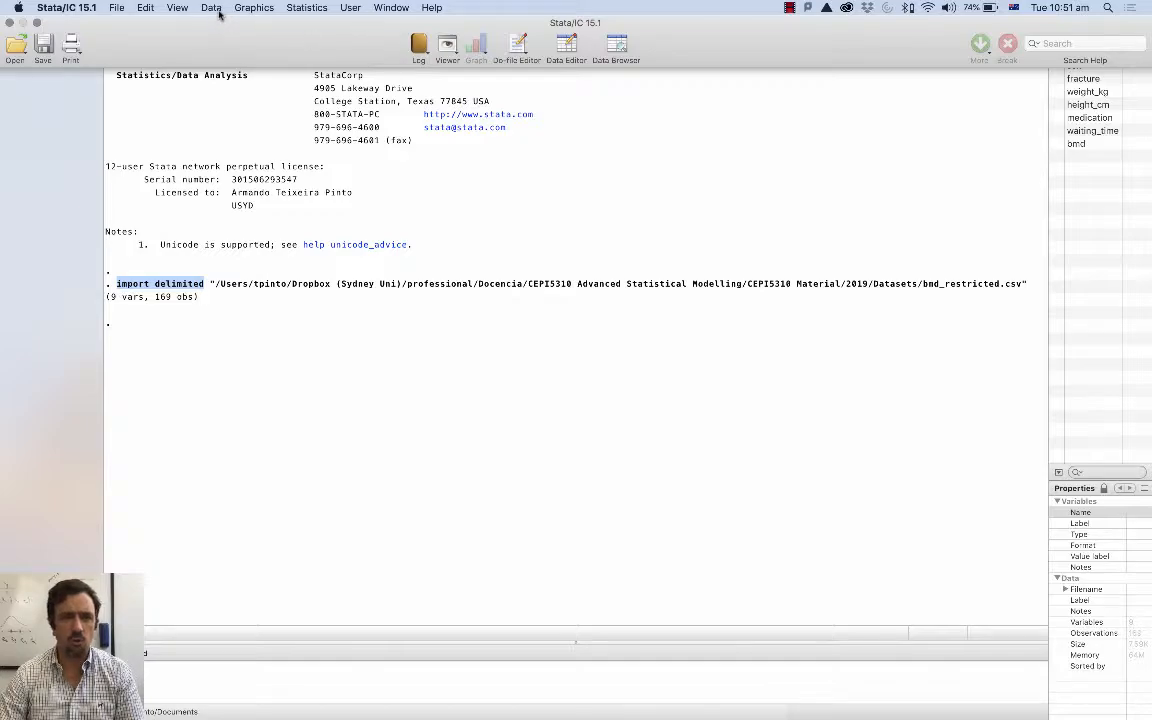
left_click(306, 8)
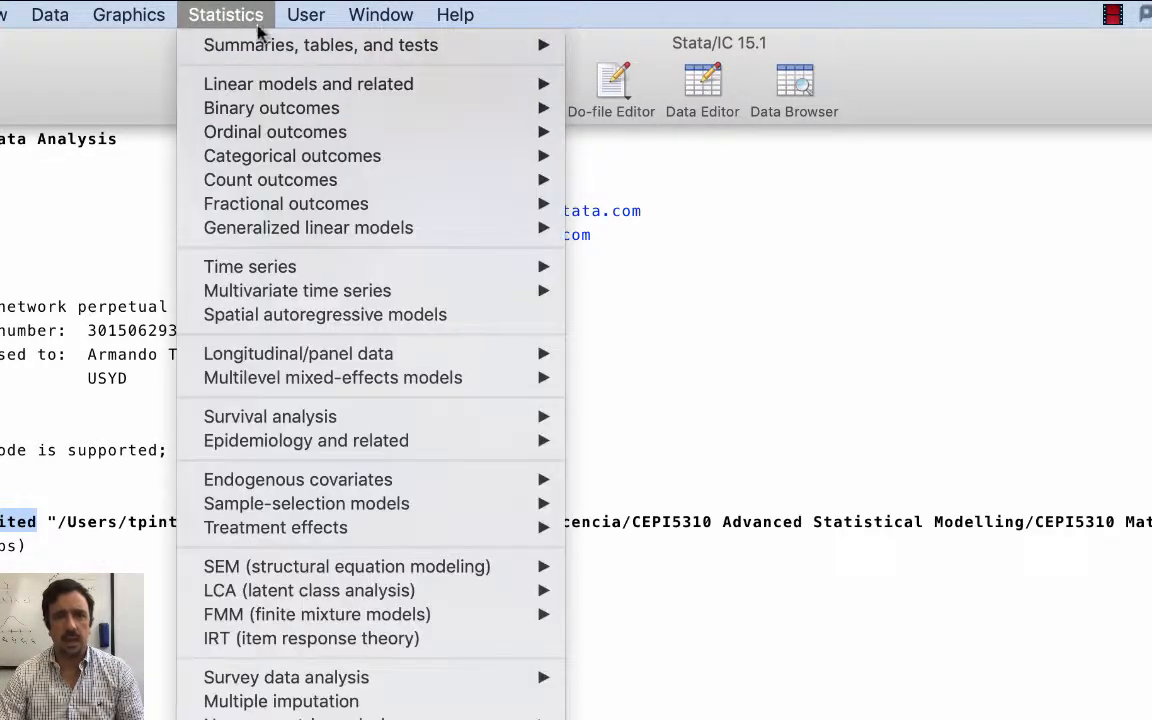
mouse_move(261, 41)
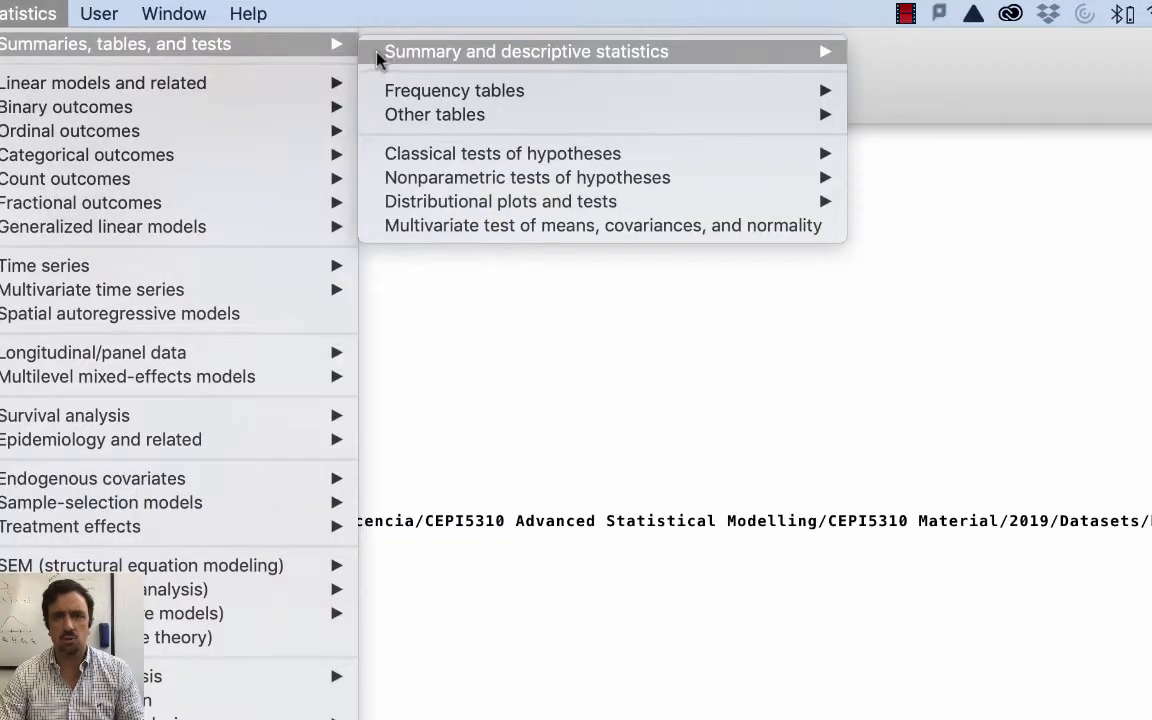
mouse_move(695, 66)
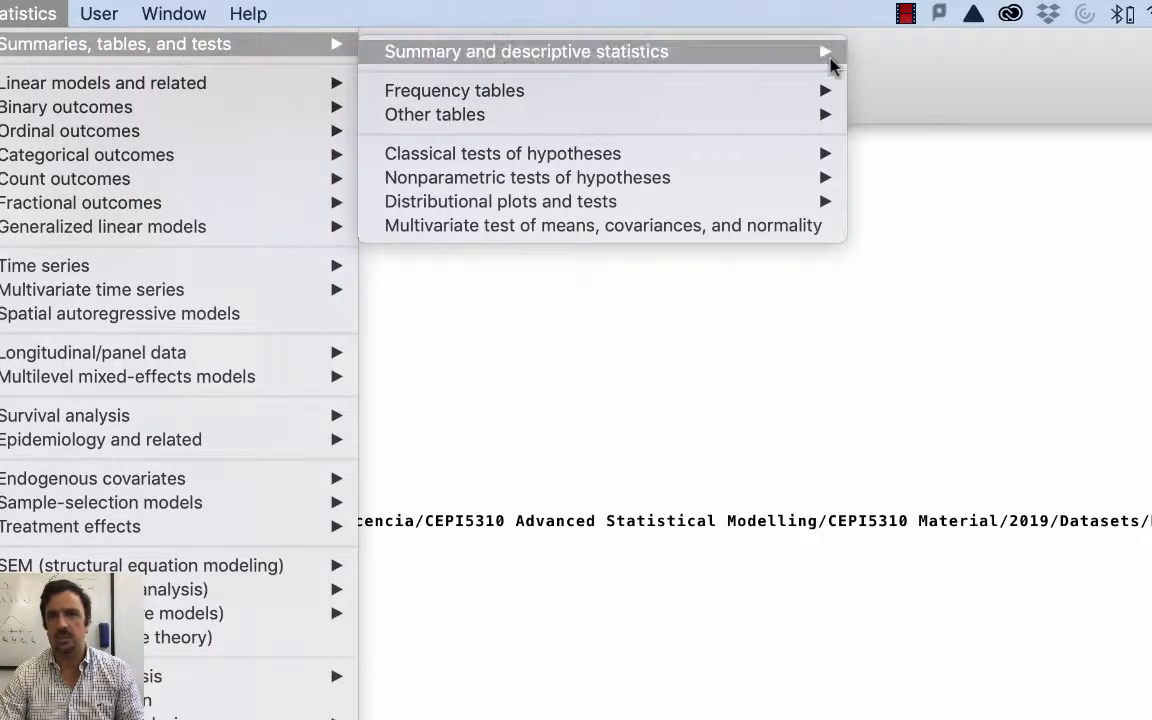
mouse_move(834, 58)
left_click(893, 86)
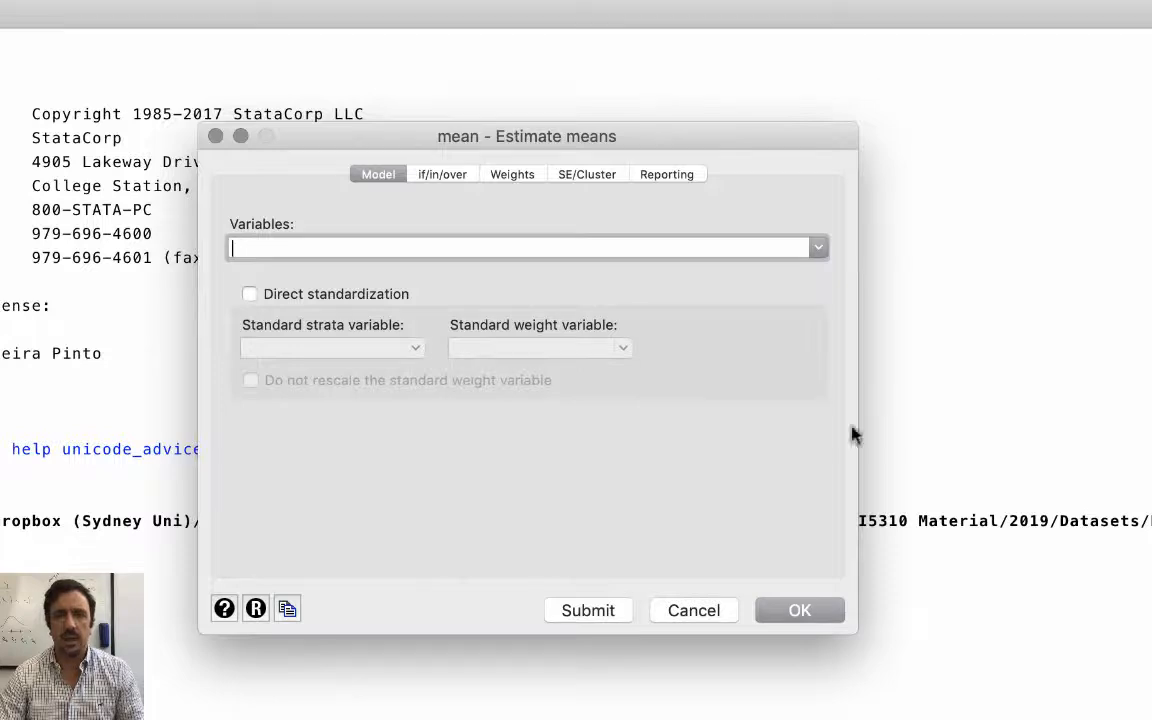
left_click(819, 248)
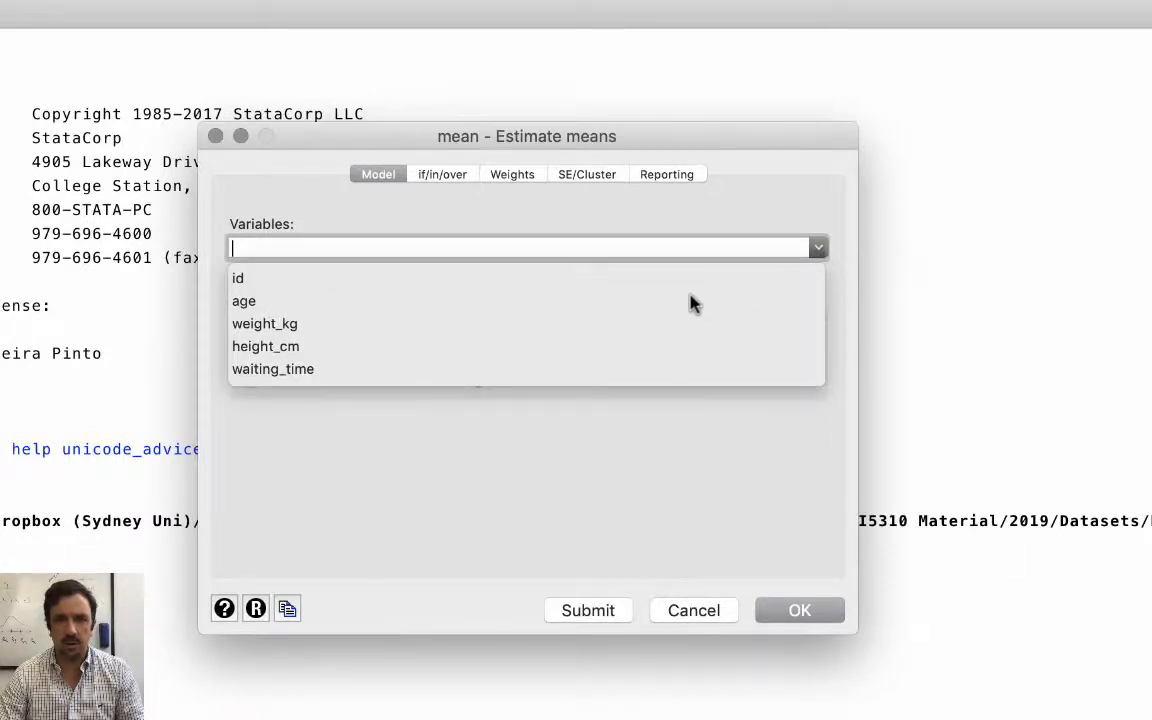
left_click(252, 303)
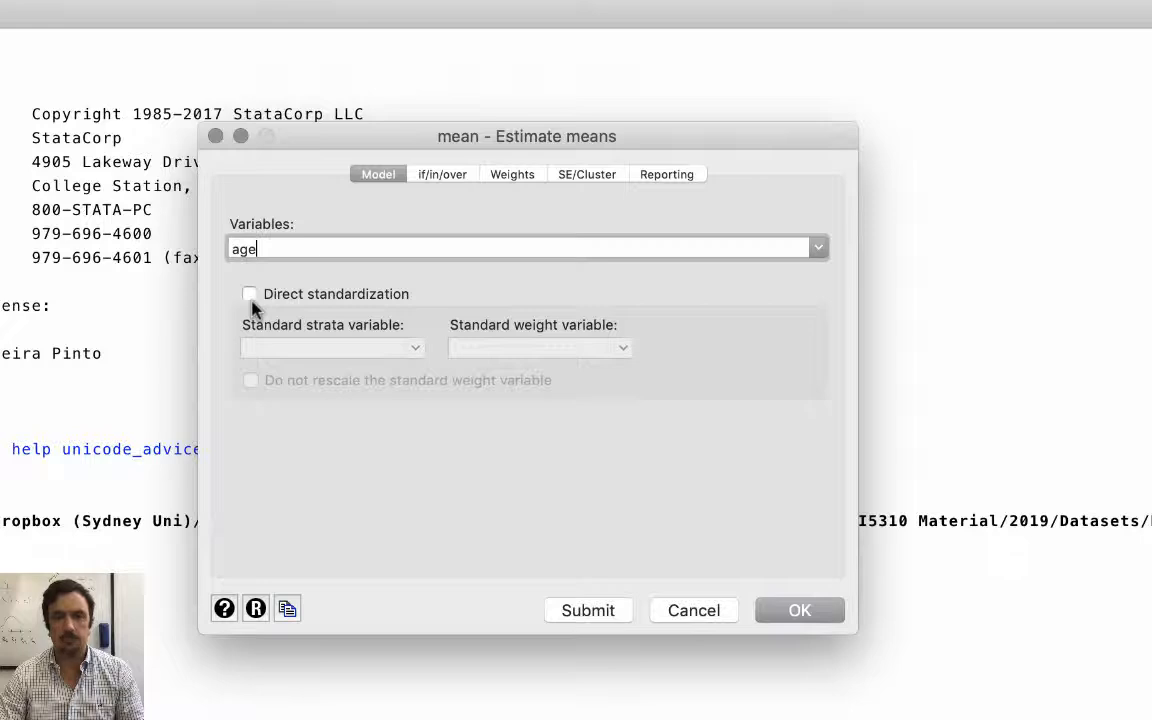
left_click(819, 252)
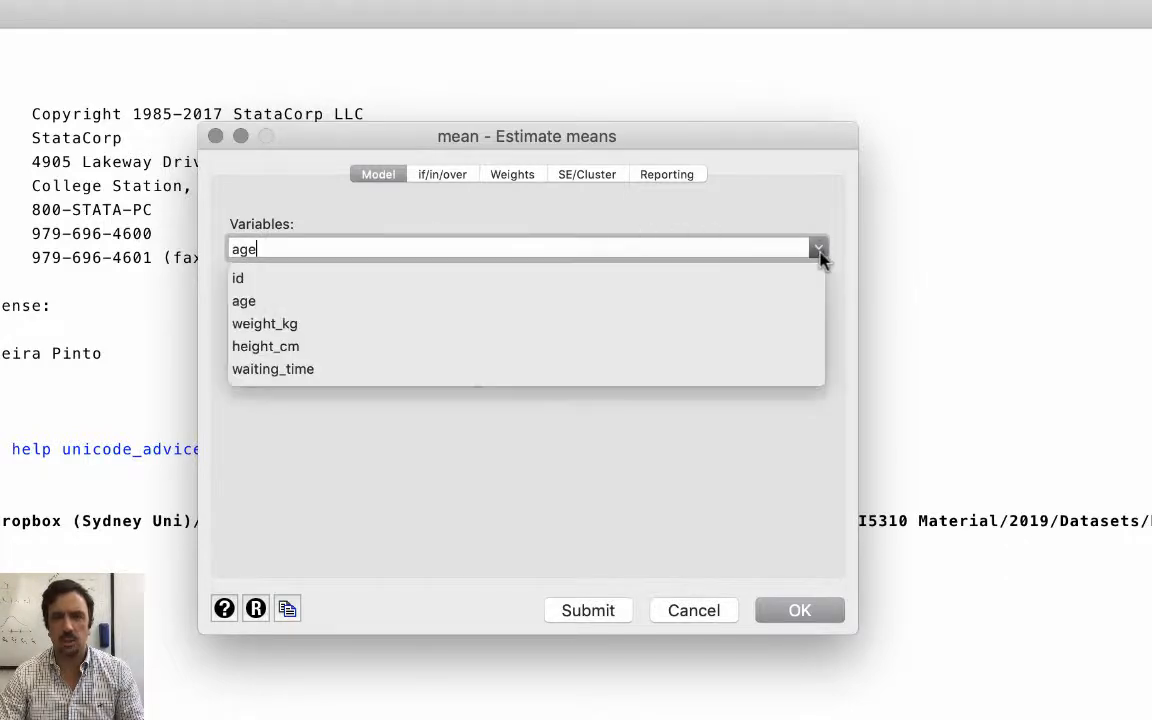
left_click(489, 358)
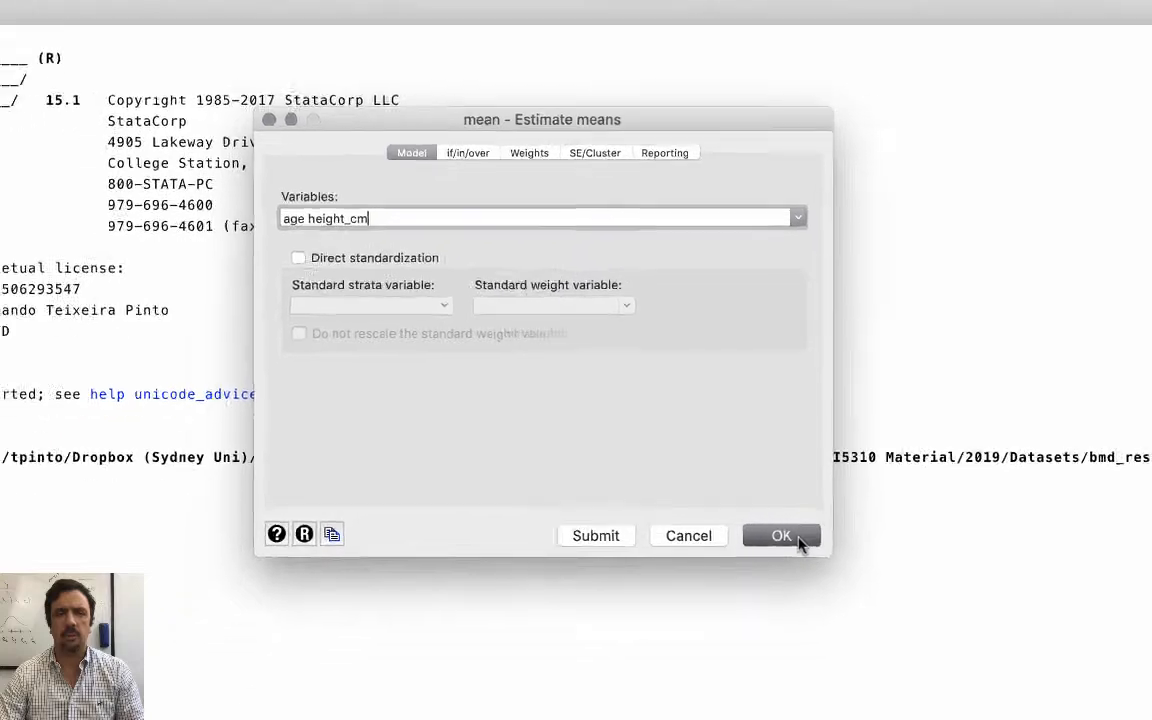
left_click(819, 612)
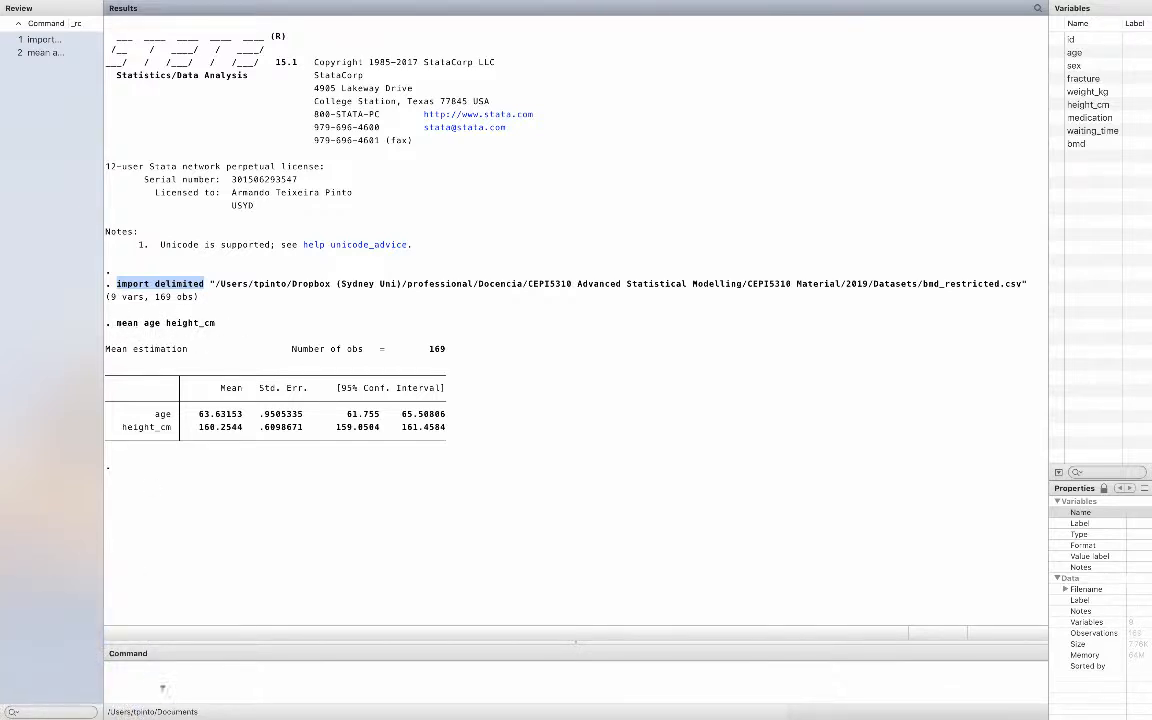
Run mean age height_cm from the command line and highlight the command in the results
left_click(154, 673)
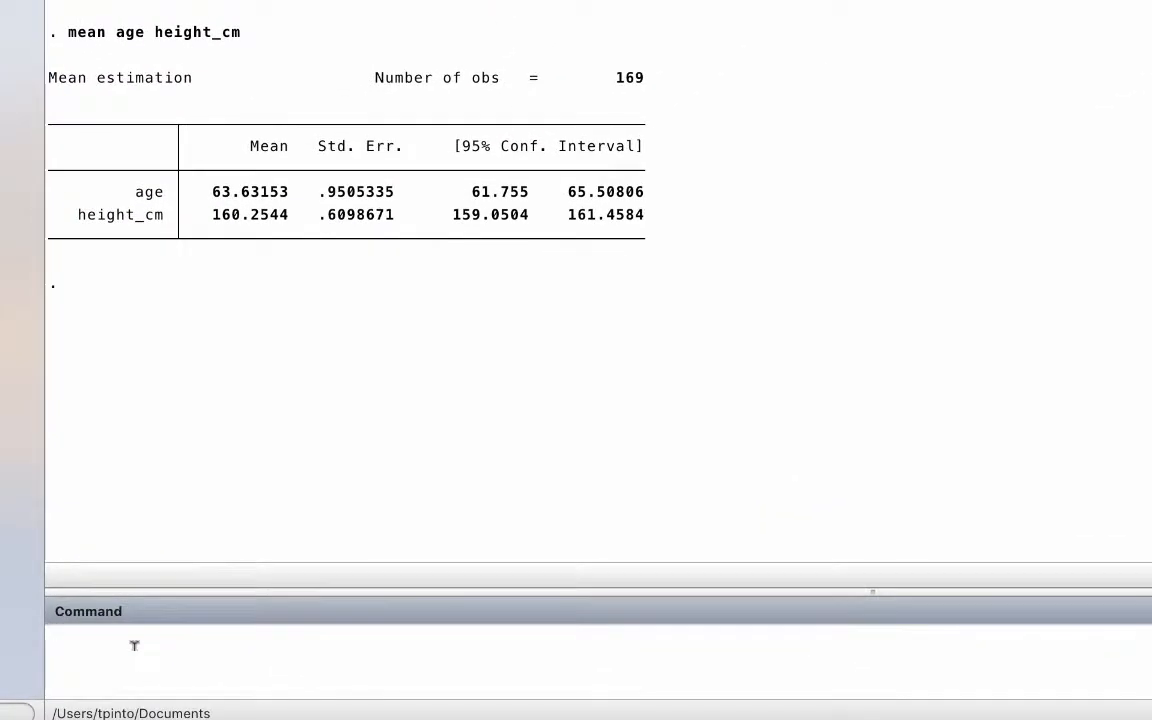
type("mean age height_cm")
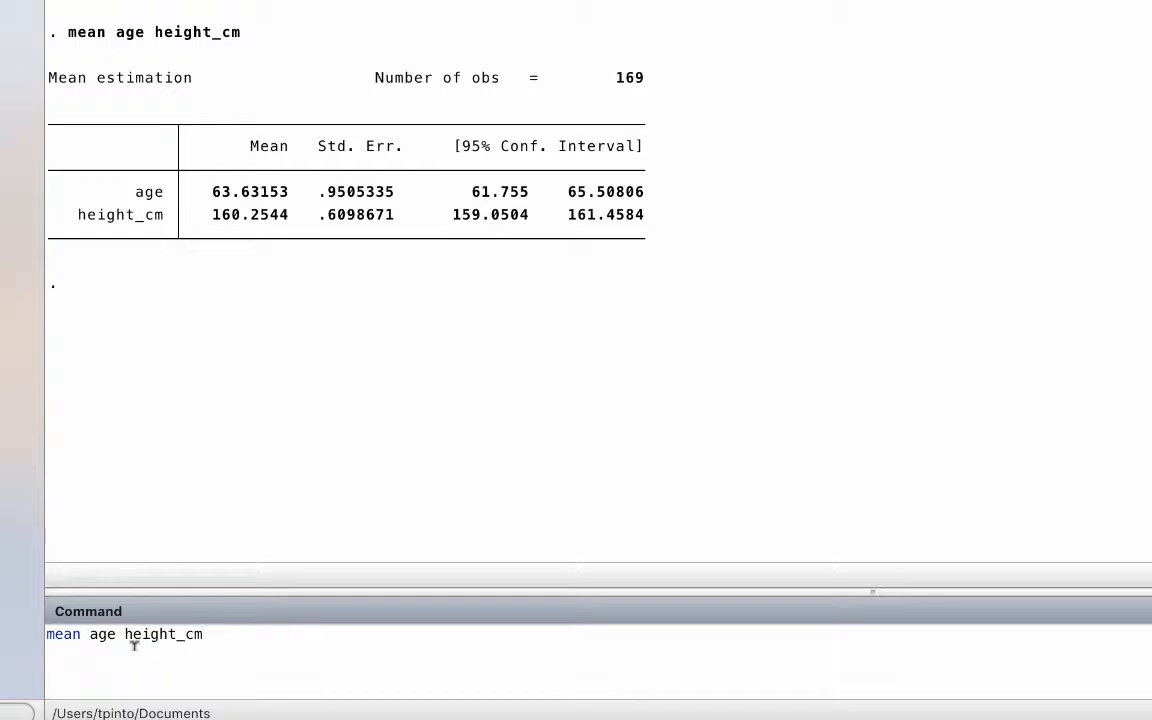
key("Return")
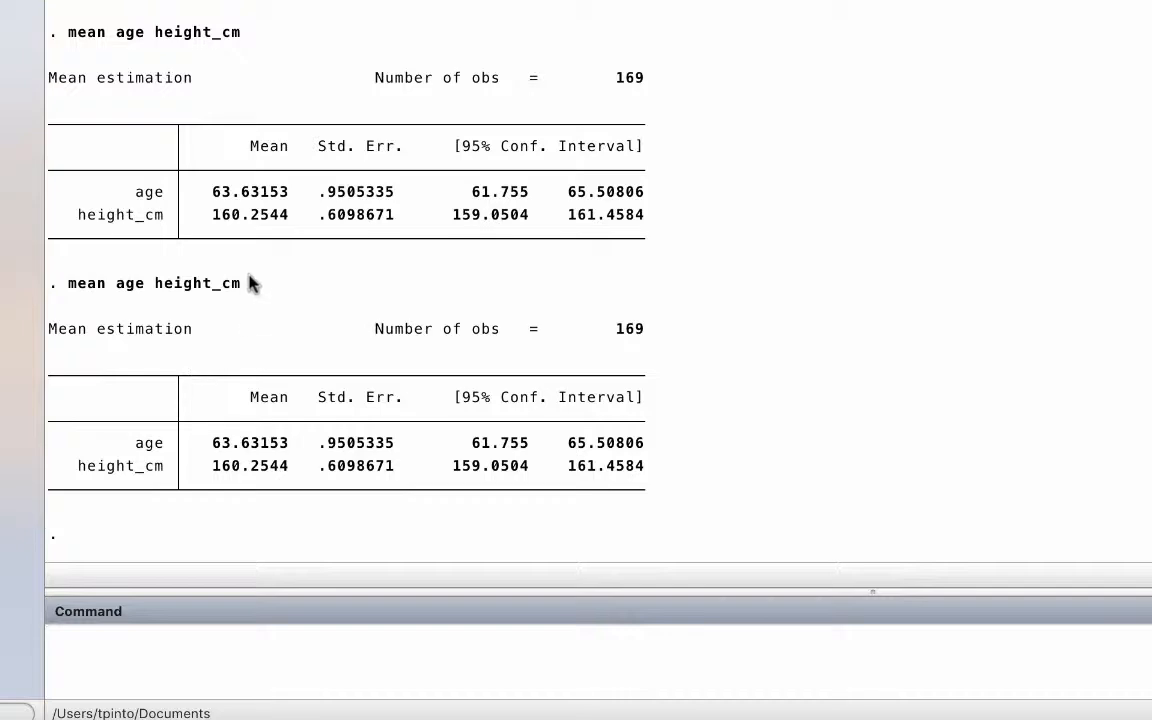
left_click_drag(247, 282, 61, 282)
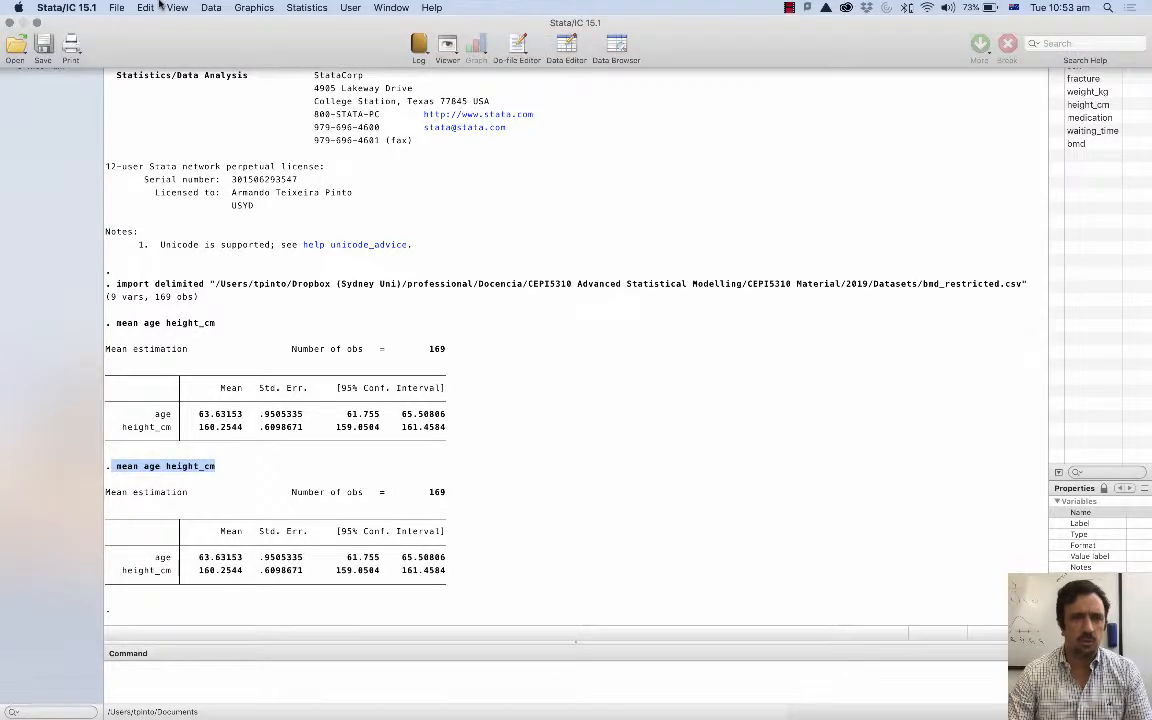
Create a new do-file for writing commands
left_click(122, 7)
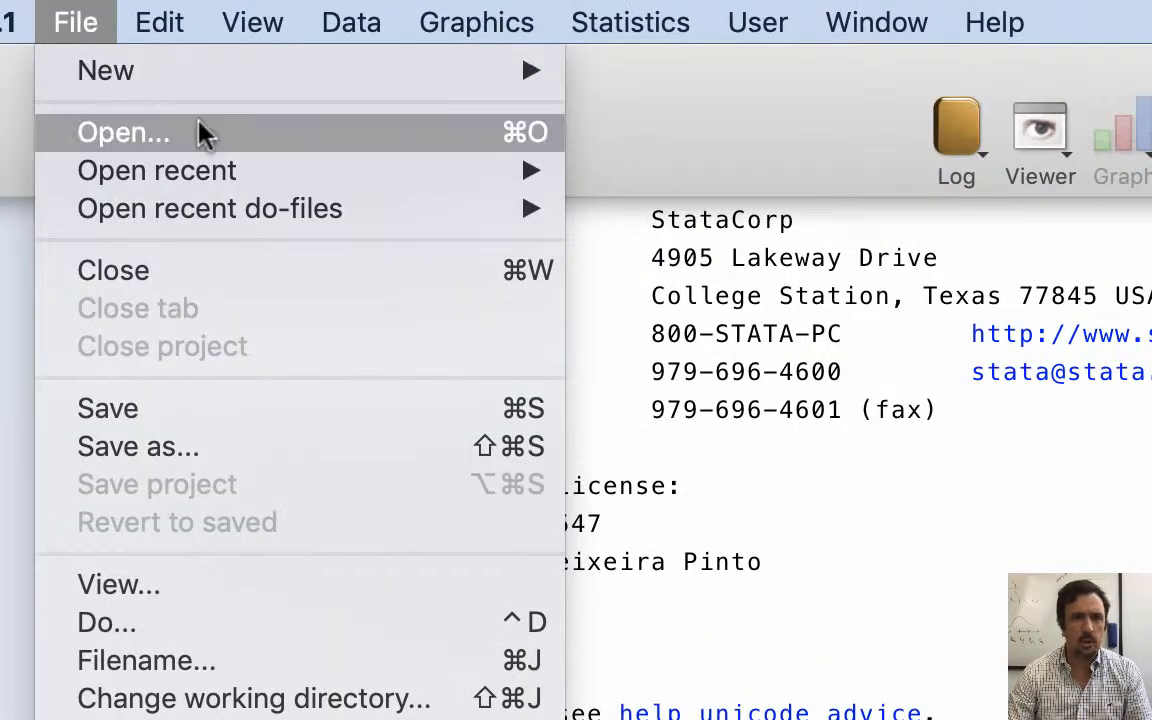
mouse_move(305, 82)
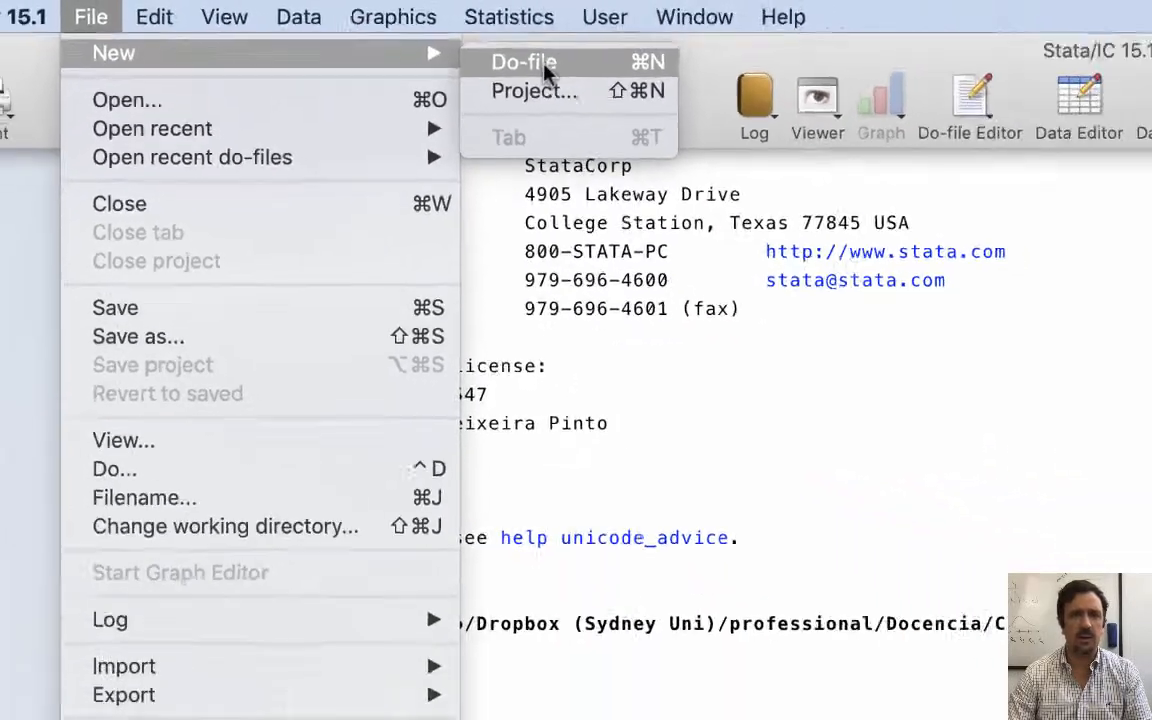
left_click(545, 66)
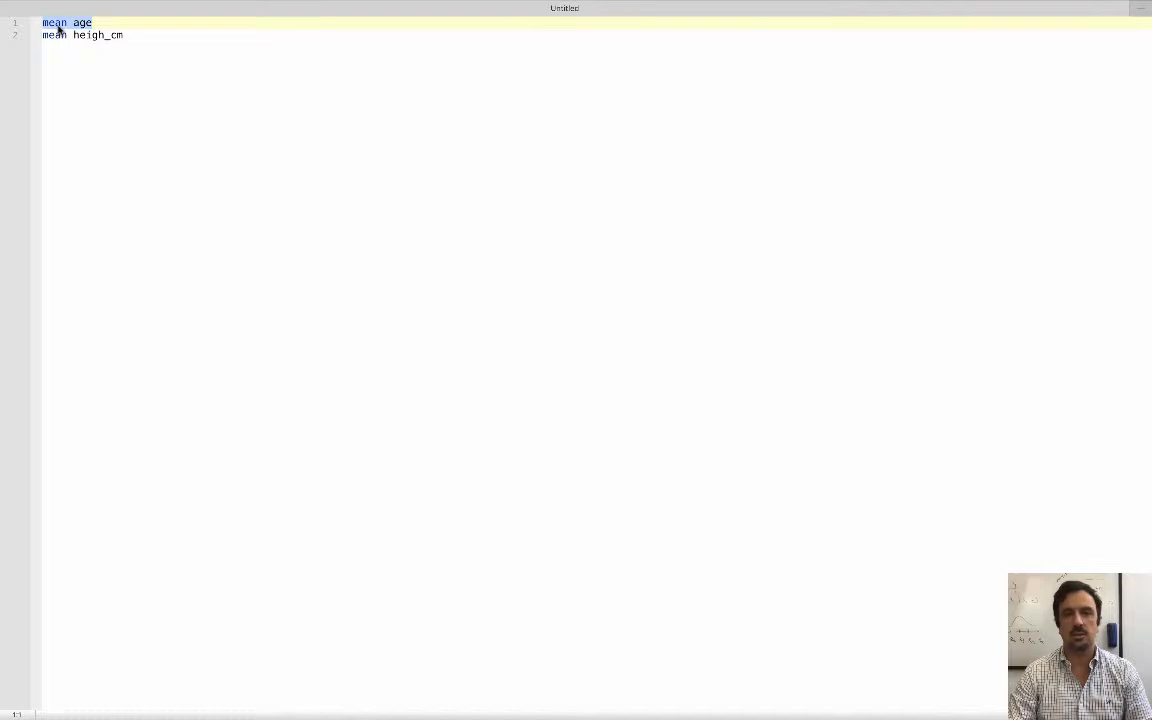
Run only the selected mean age line of the do-file and check its output in the results
mouse_move(628, 5)
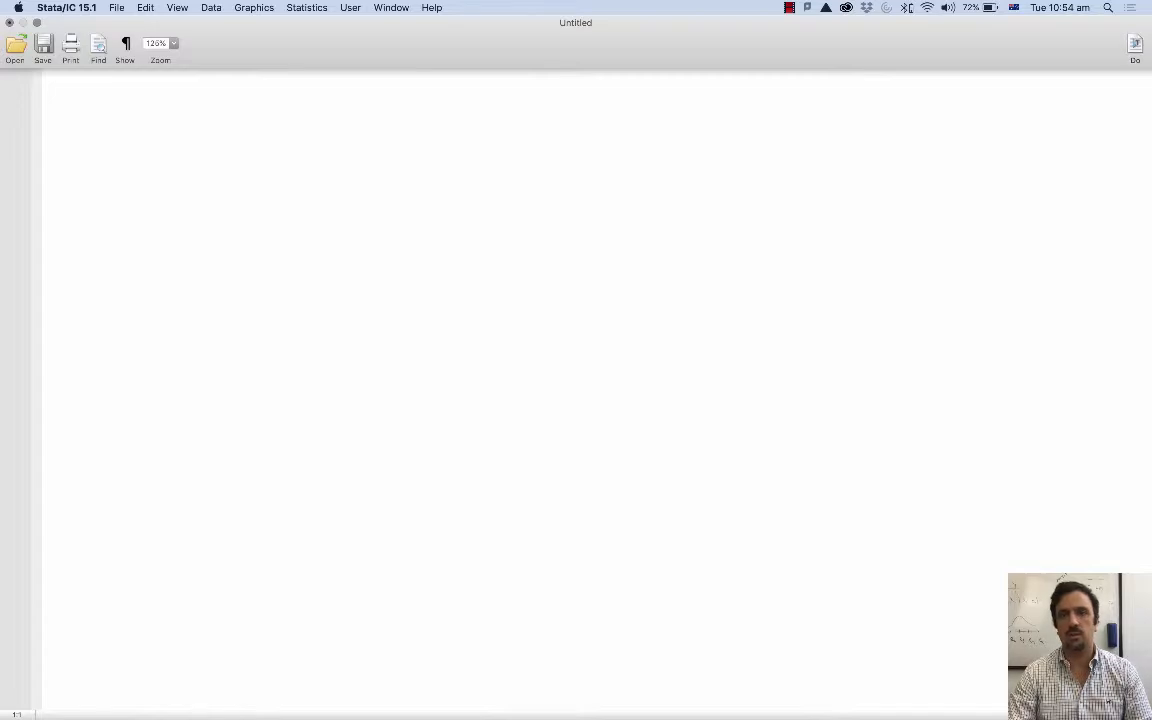
key("ctrl+Left")
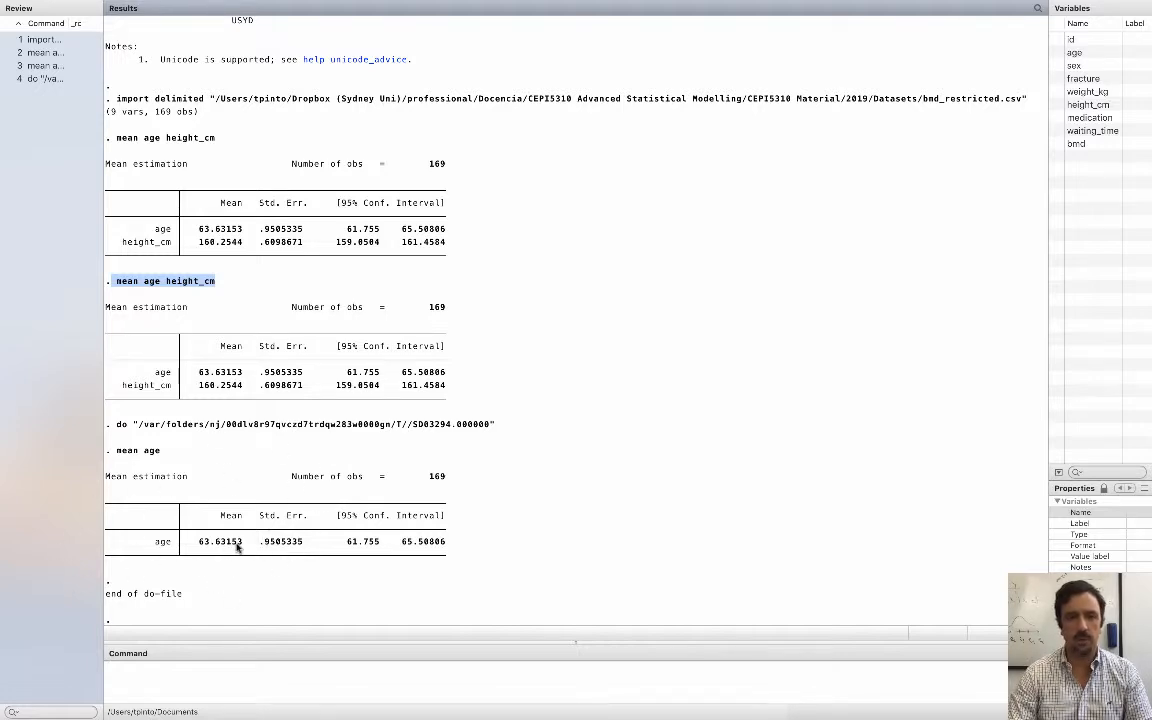
key("ctrl+Right")
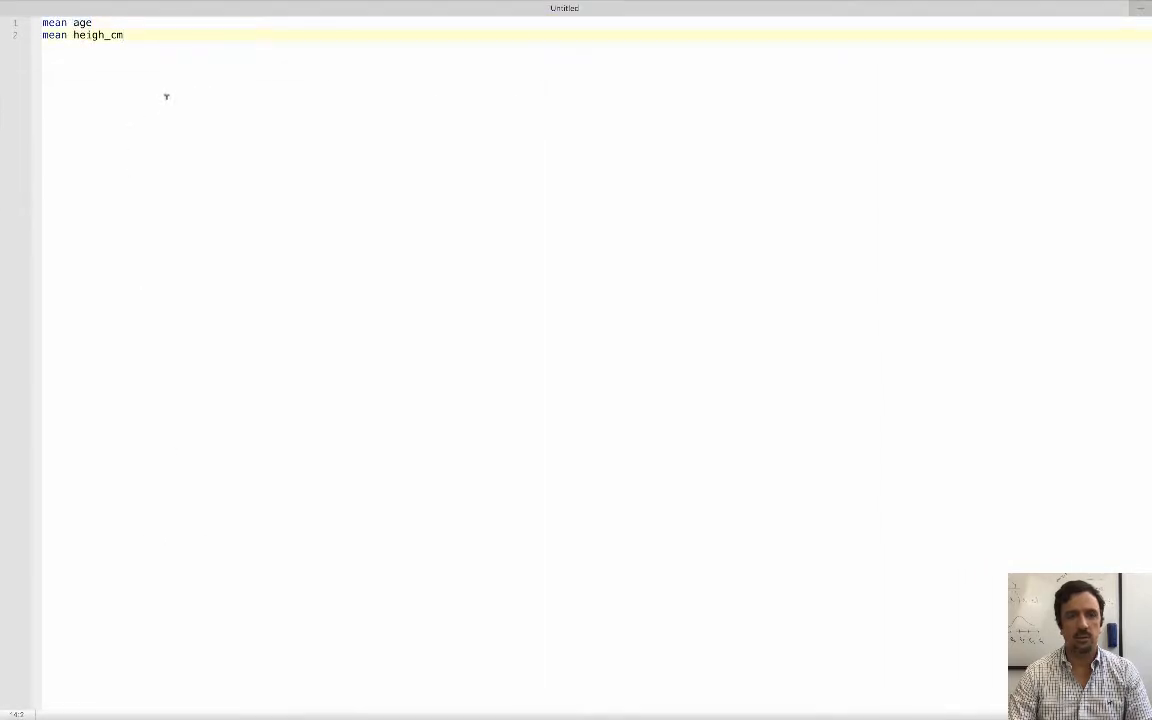
Try to run both do-file lines, mean age and mean heigh_cm, together as one selection
left_click_drag(166, 96, 1, 10)
mouse_move(1076, 5)
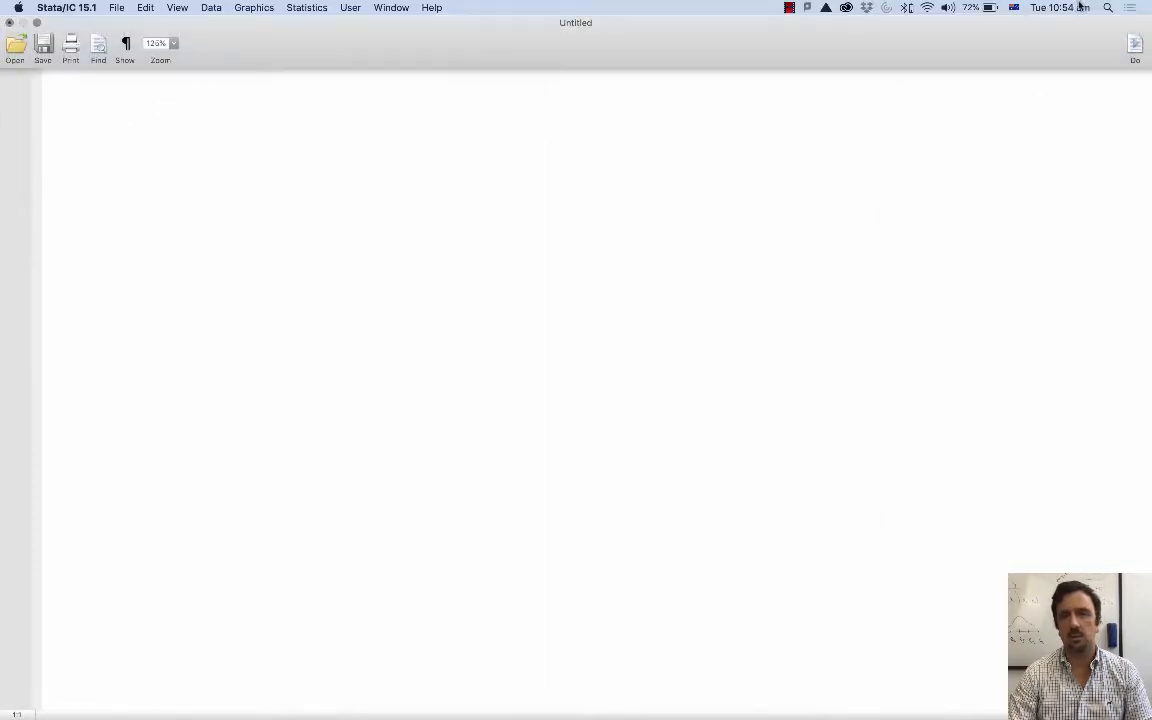
left_click(1134, 45)
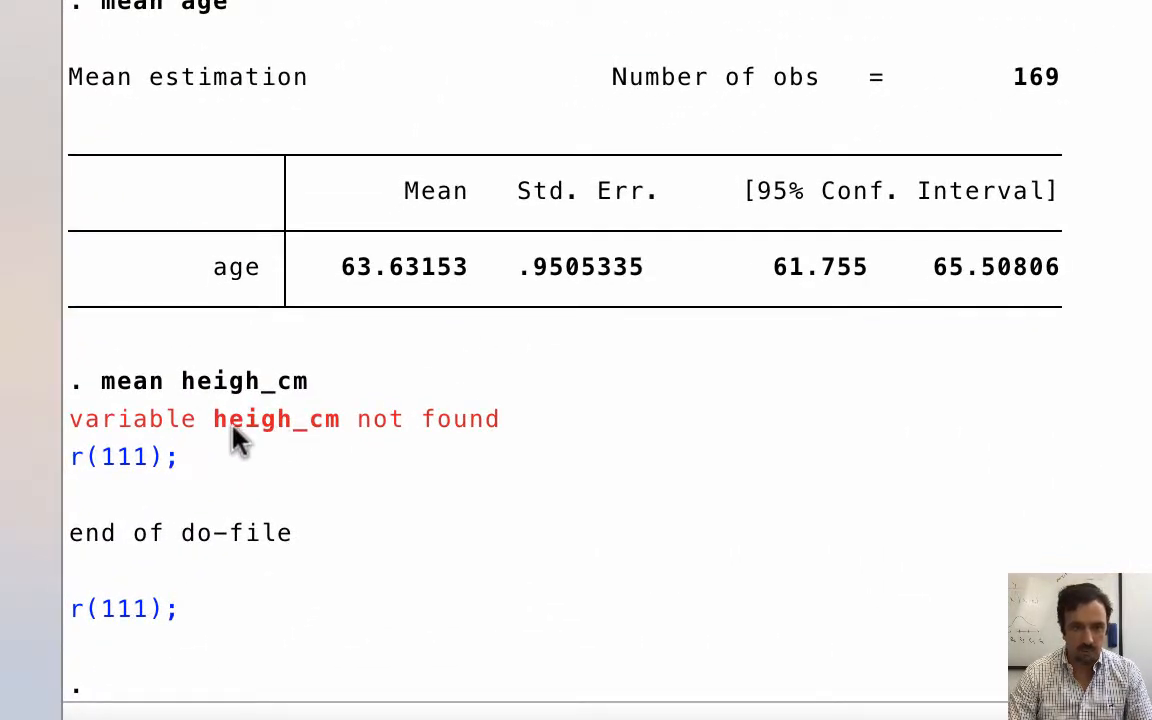
Correct the variable name in the do-file's second line to height_cm and run both mean commands together
key("ctrl+Right")
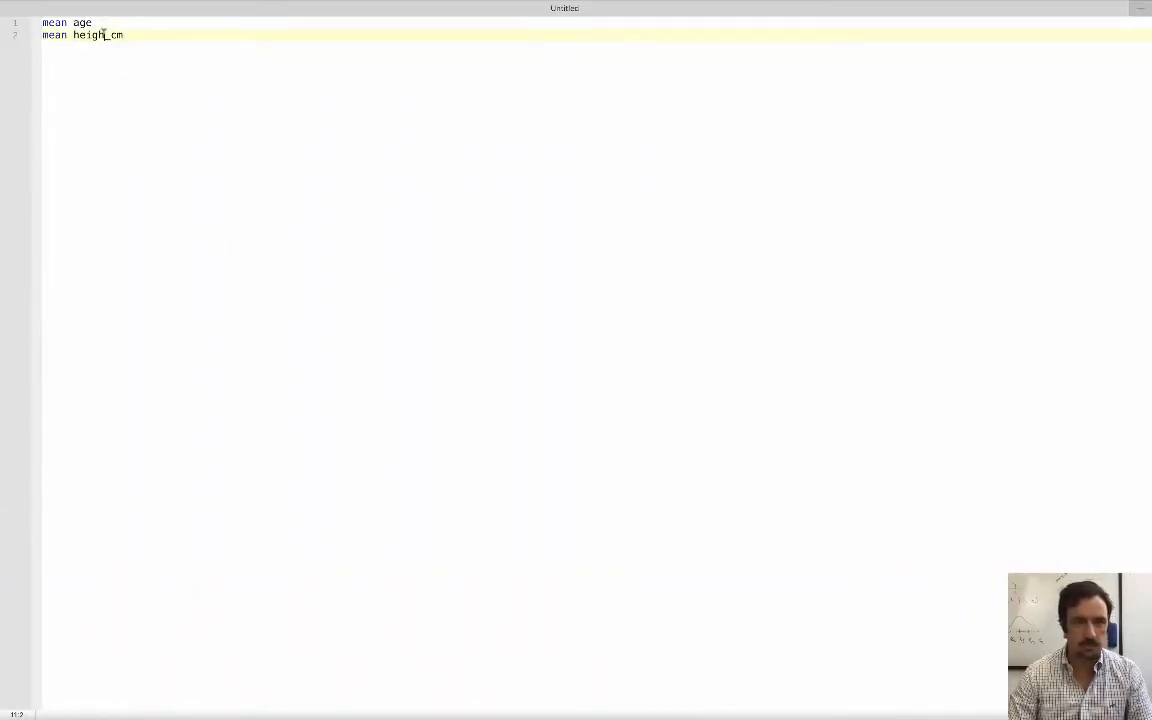
type("t")
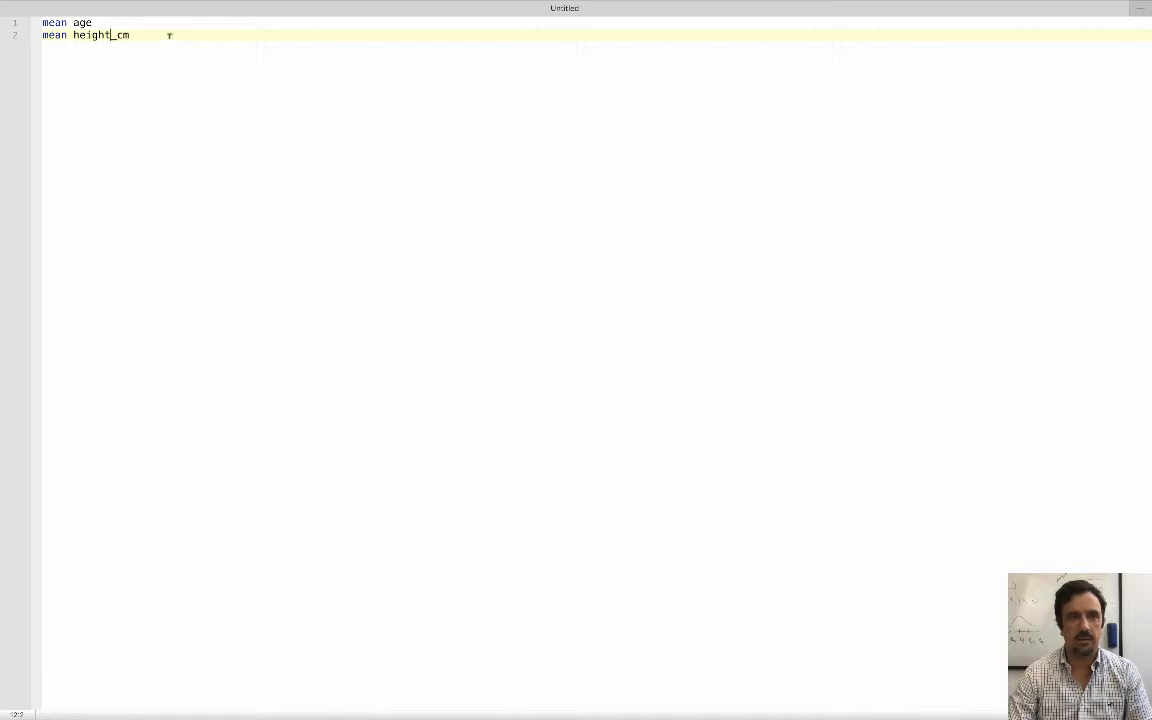
left_click_drag(169, 35, 38, 27)
mouse_move(1073, 29)
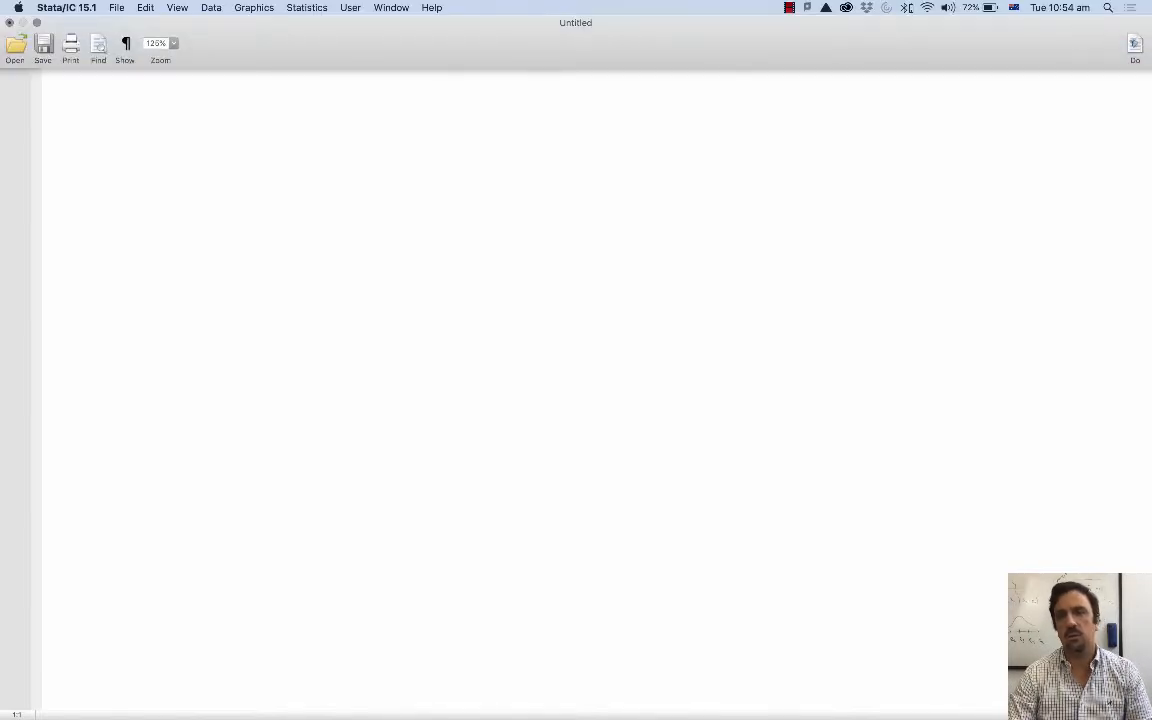
left_click(1135, 45)
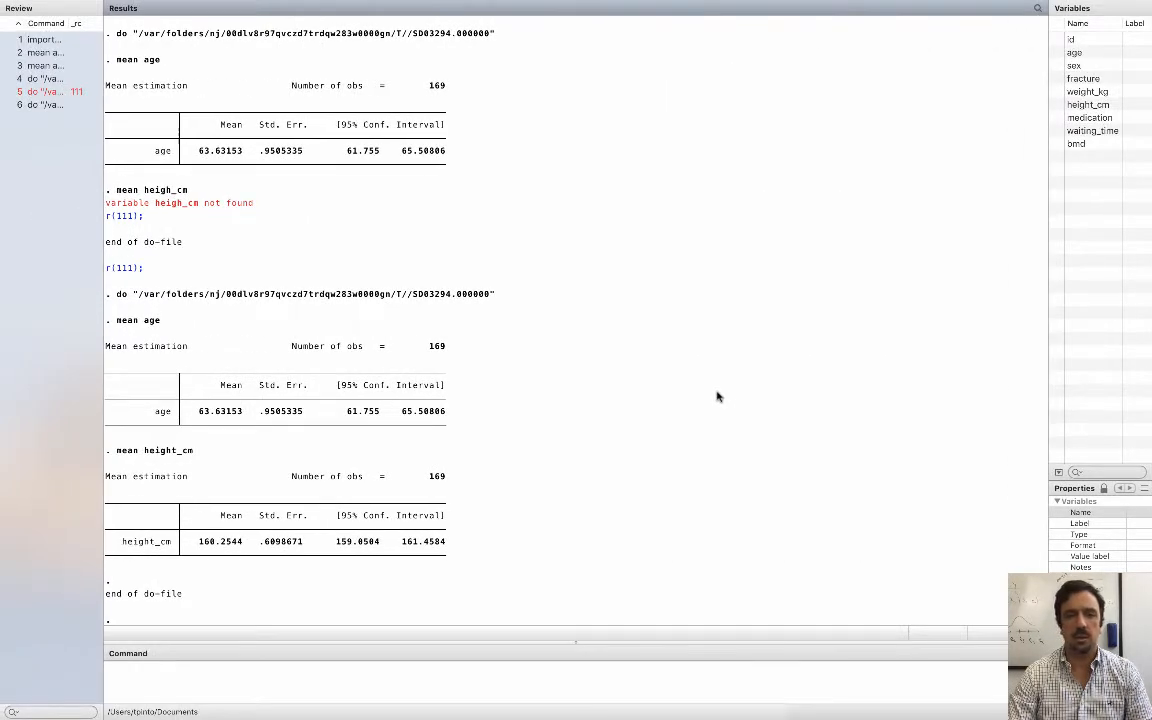